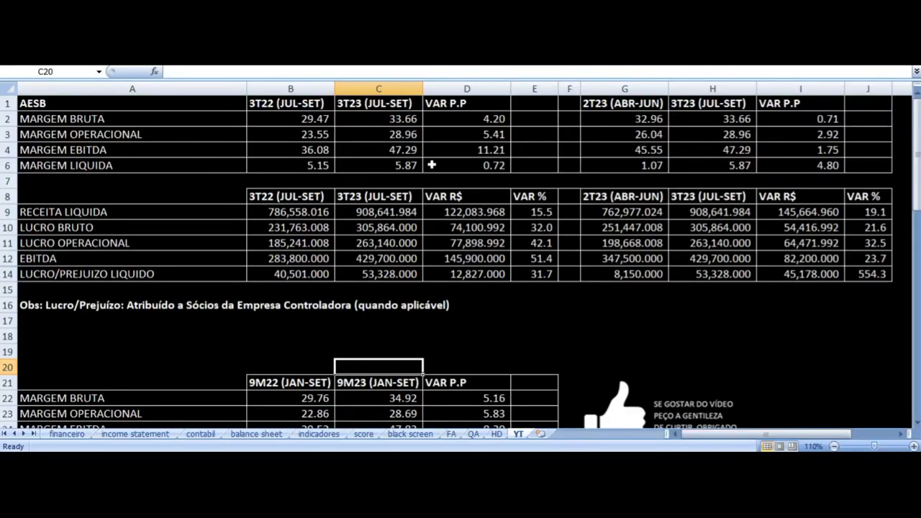
Highlight the three period comparisons: 3T22 with 3T23, 2T23 with 3T23, and 9M22 with 9M23.
left_click_drag(488, 108, 321, 261)
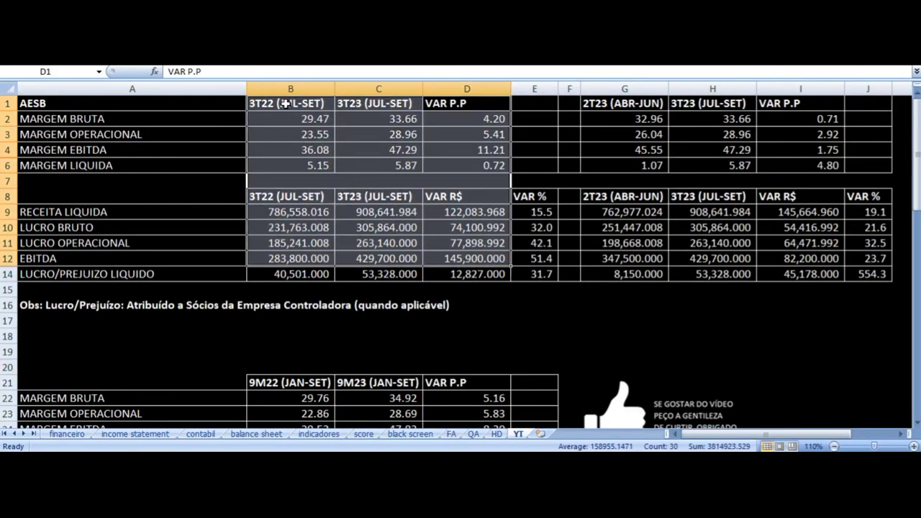
left_click(278, 106)
left_click_drag(808, 109, 652, 279)
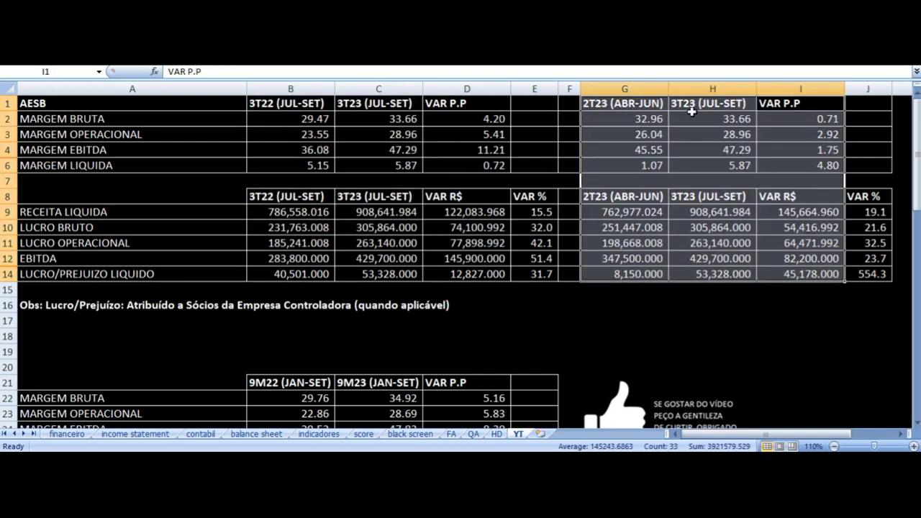
left_click(618, 101)
scroll(415, 252, "down", 4)
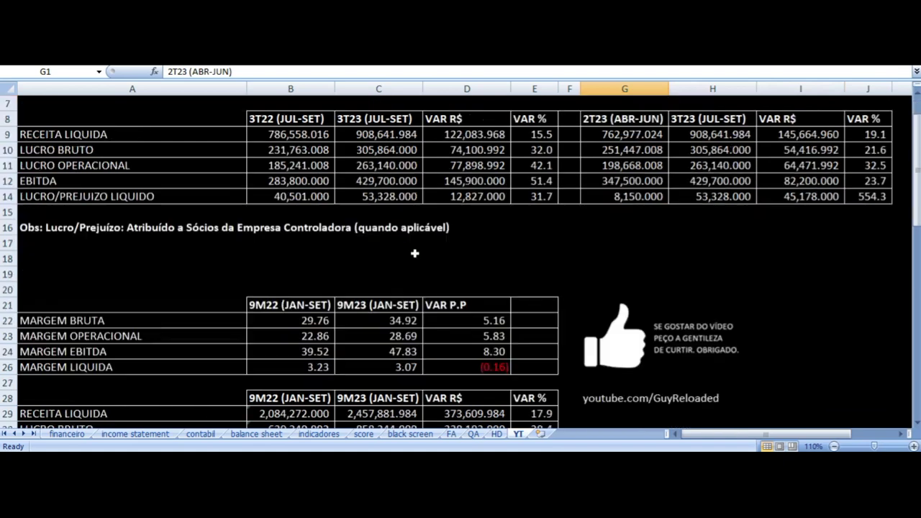
left_click_drag(317, 213, 503, 383)
scroll(441, 254, "up", 4)
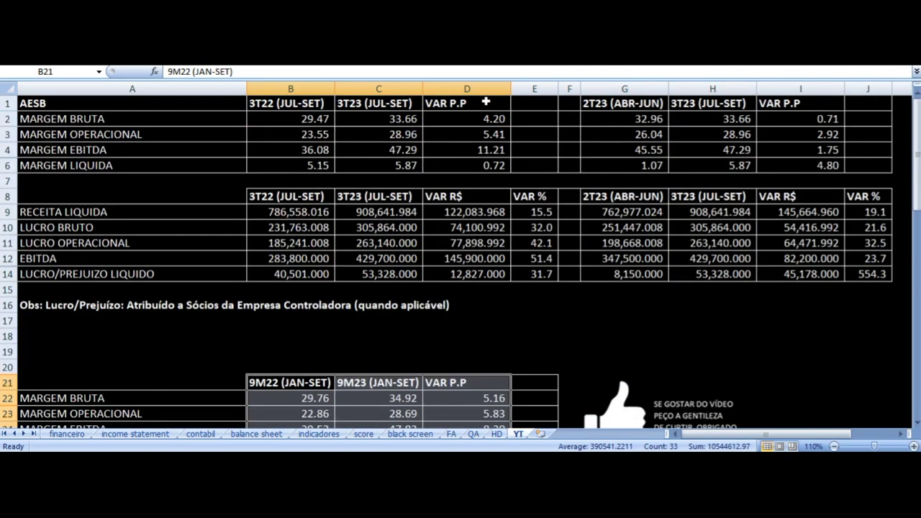
Examine the 3T22 to 3T23 percentage-point variations for the gross, operating, EBITDA and net margins.
left_click(290, 119)
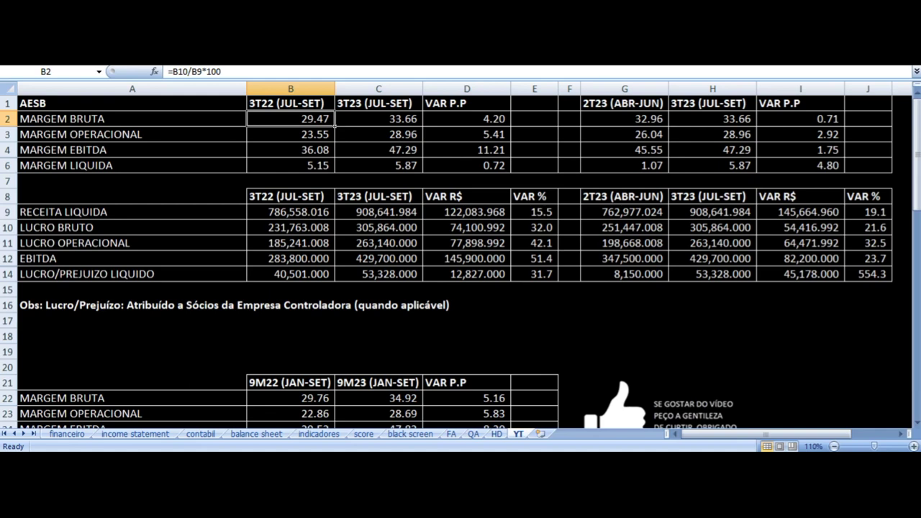
key("Right")
key("Right")
key("Up")
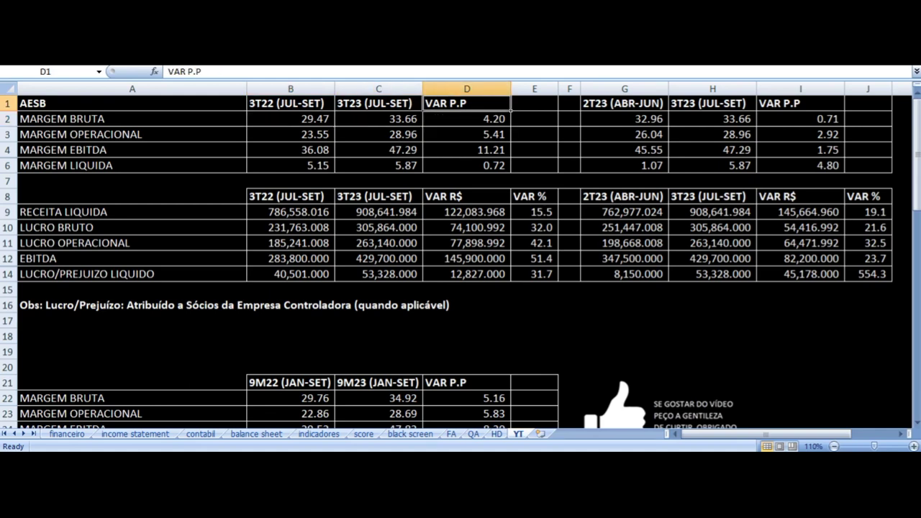
key("Down")
key("Down")
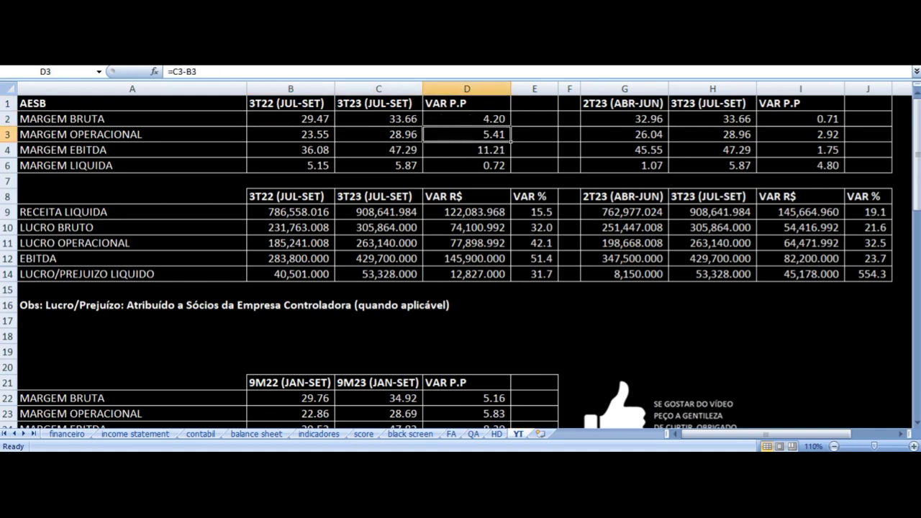
key("Up")
key("Up")
key("Down")
key("Down")
key("Down")
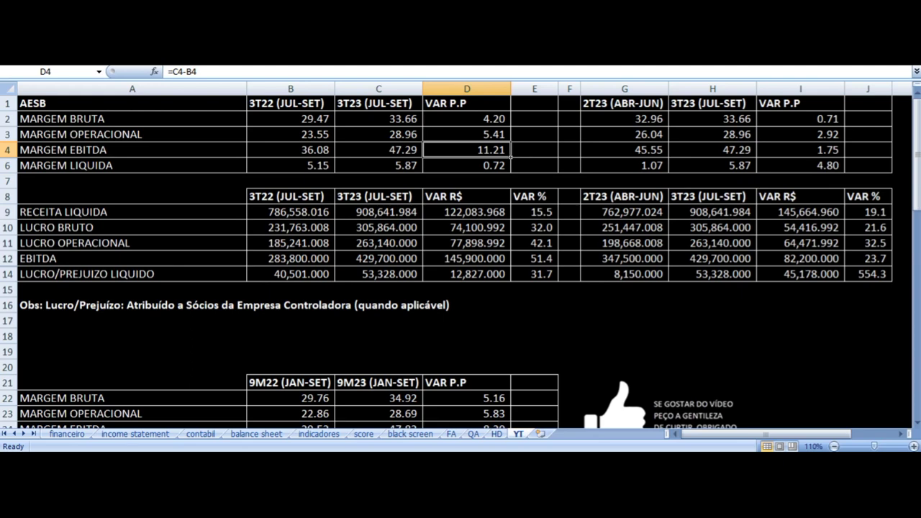
key("Up")
key("Down")
key("Down")
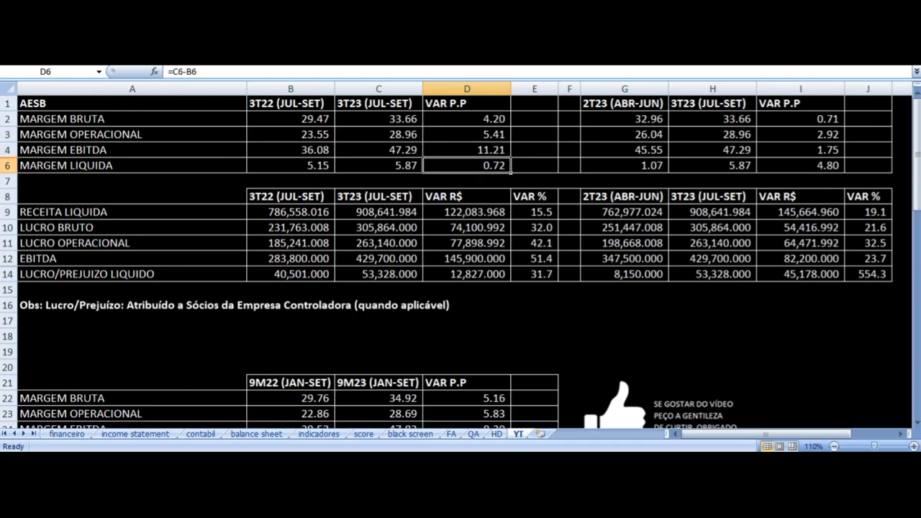
Review the RECEITA LIQUIDA row for 3T22 and 3T23, including its variation in R$ and percent.
key("Down")
key("Down")
key("Down")
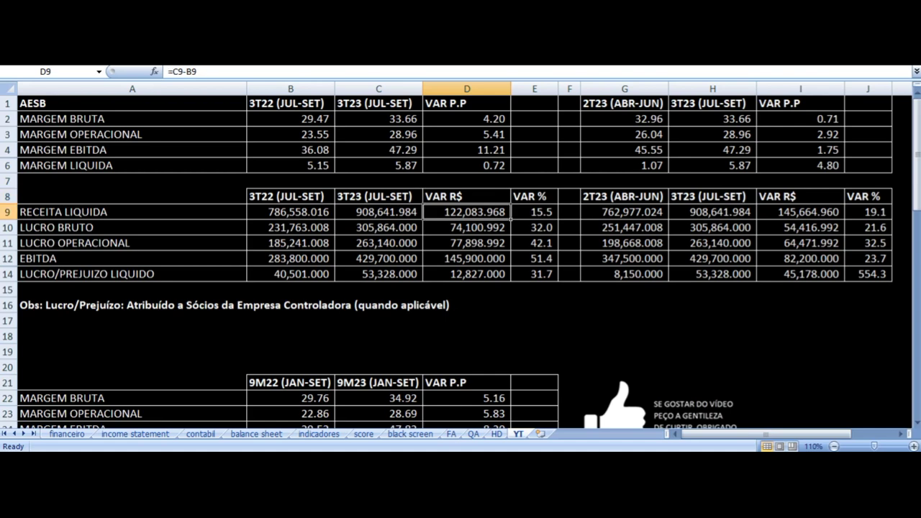
key("Left")
key("Left")
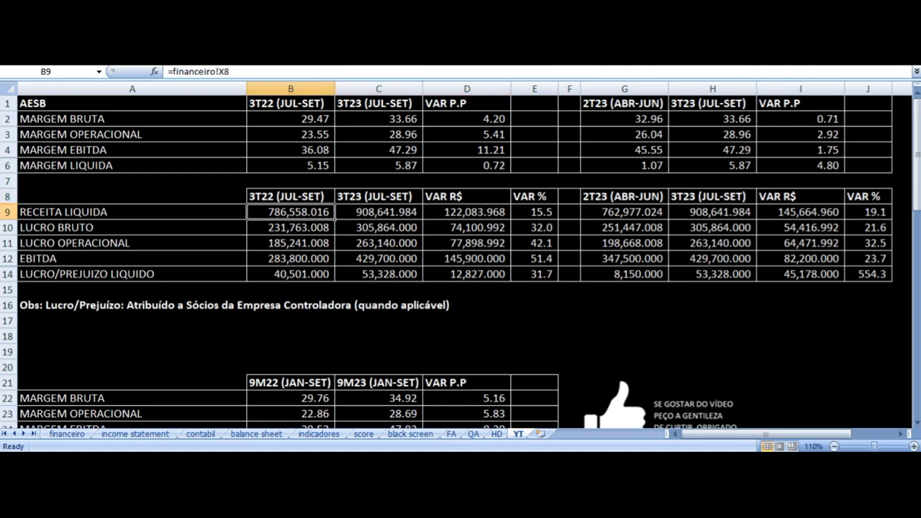
key("Right")
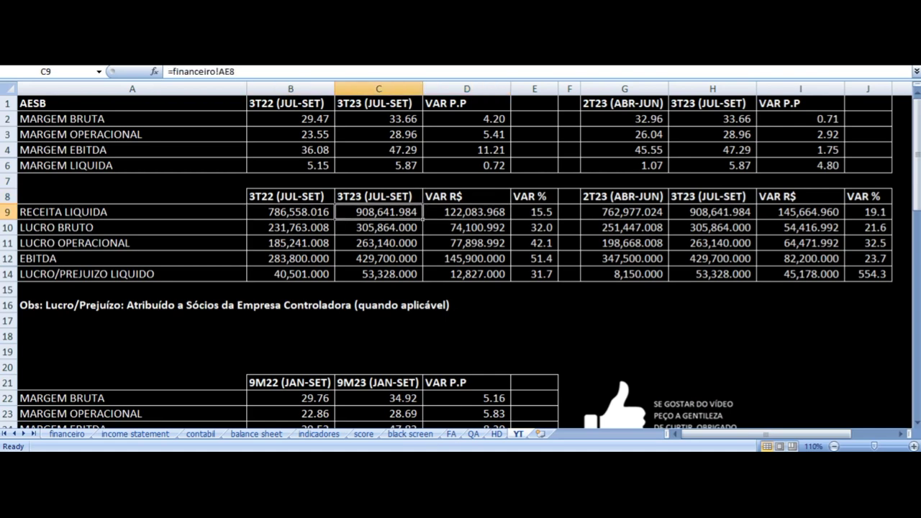
key("Right")
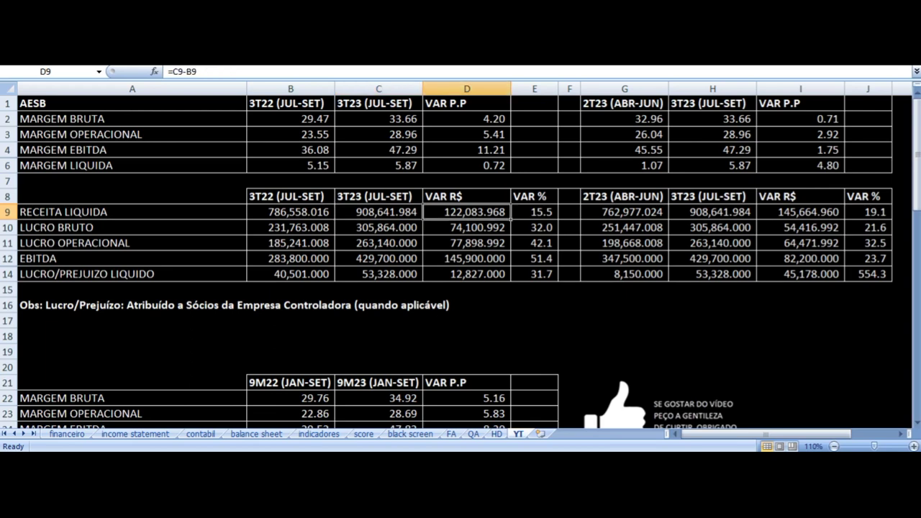
key("Right")
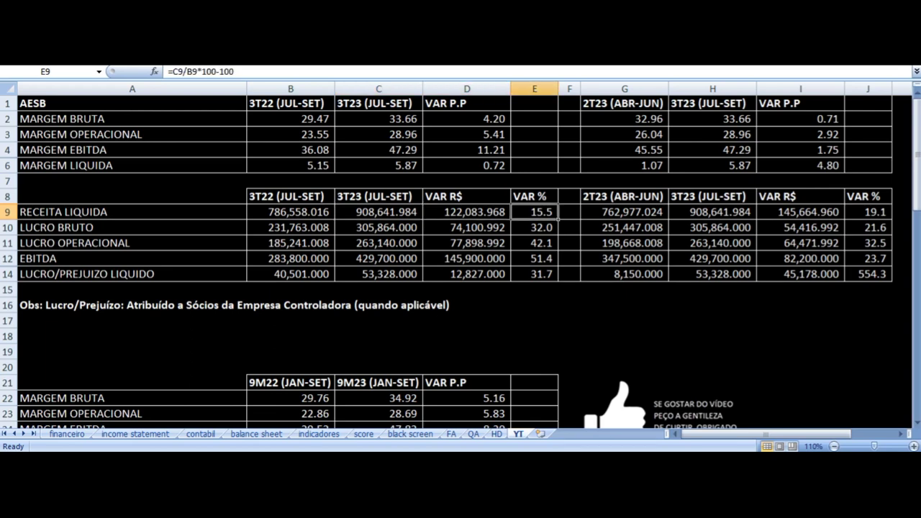
Check the 3T22 to 3T23 percentage variations of LUCRO BRUTO, LUCRO OPERACIONAL, EBITDA and LUCRO/PREJUIZO LIQUIDO.
key("Down")
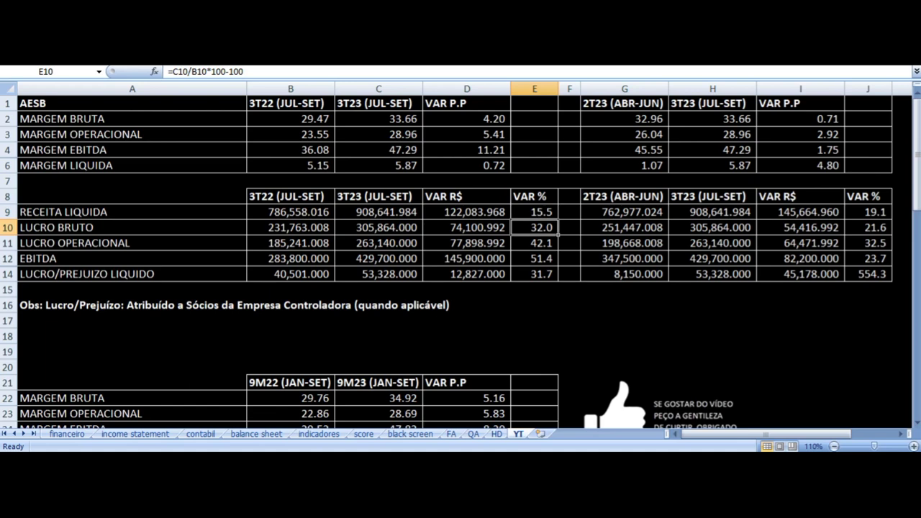
key("Down")
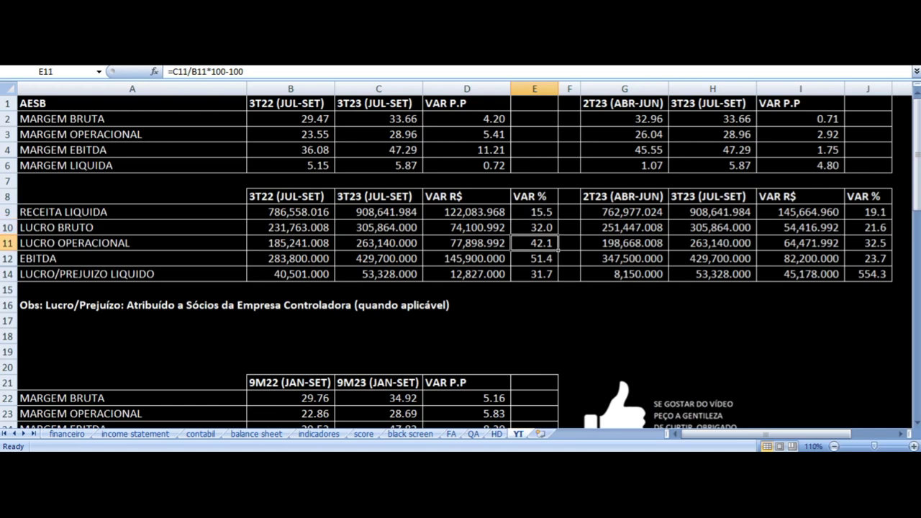
key("Down")
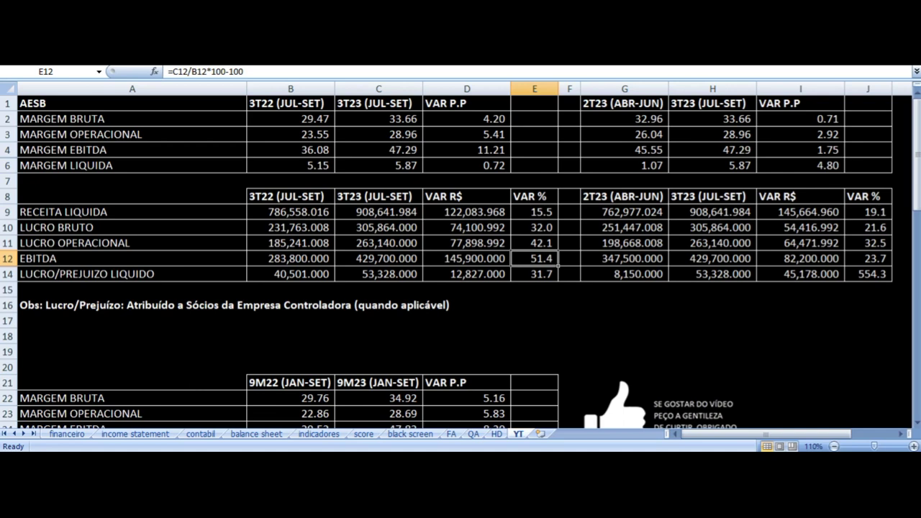
key("Down")
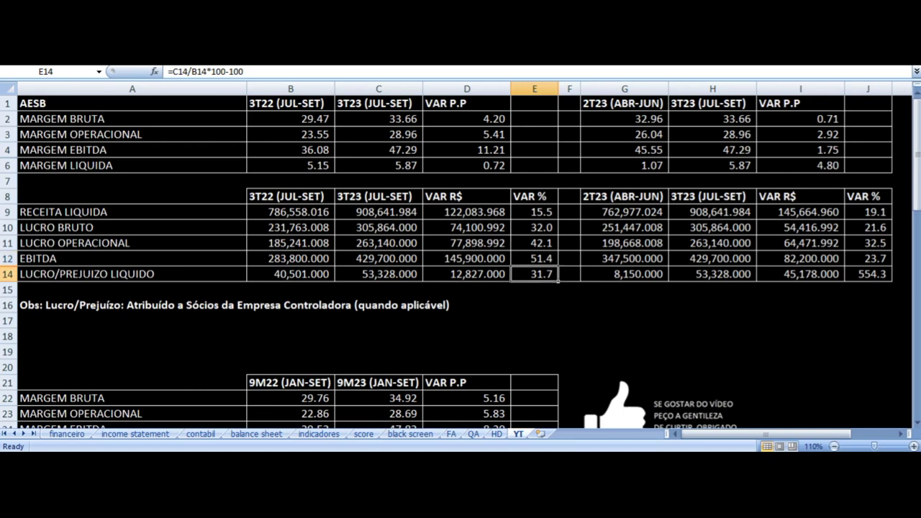
Compare the LUCRO/PREJUIZO LIQUIDO amounts for 3T22 and 3T23.
key("Left")
key("Left")
key("Left")
key("Left")
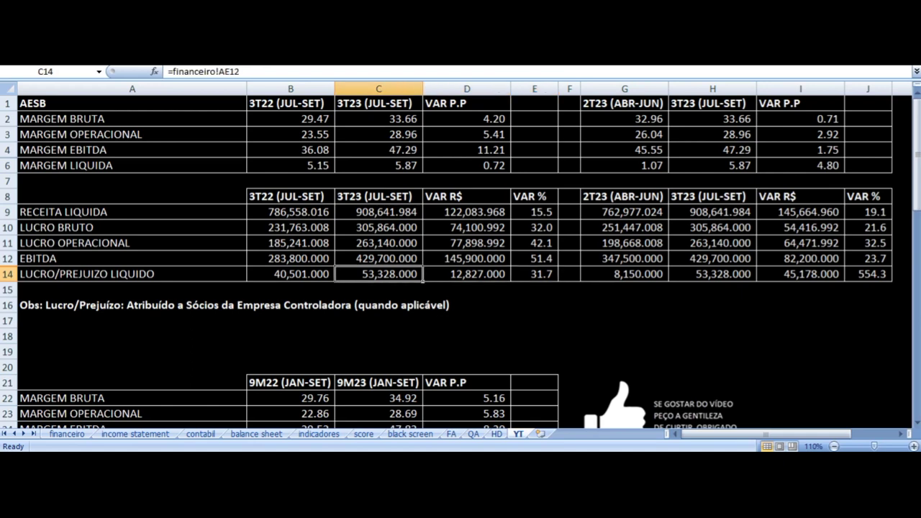
key("Right")
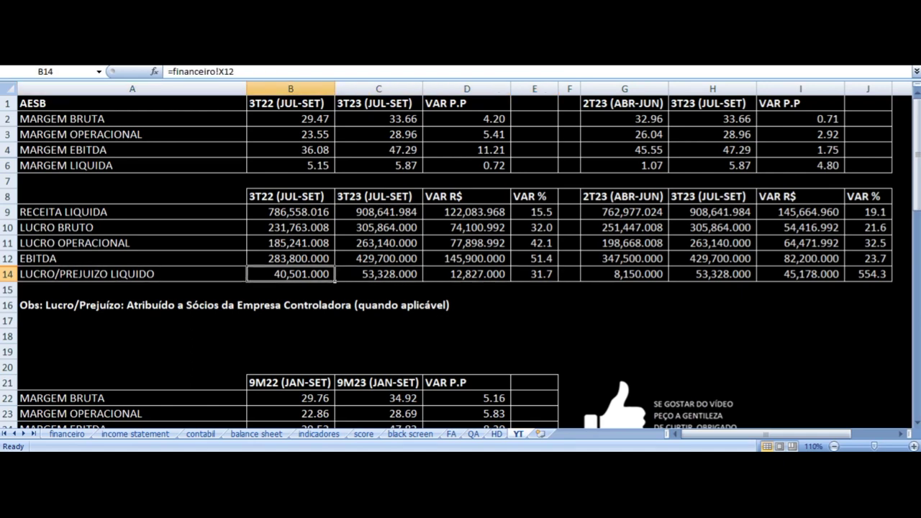
key("Right")
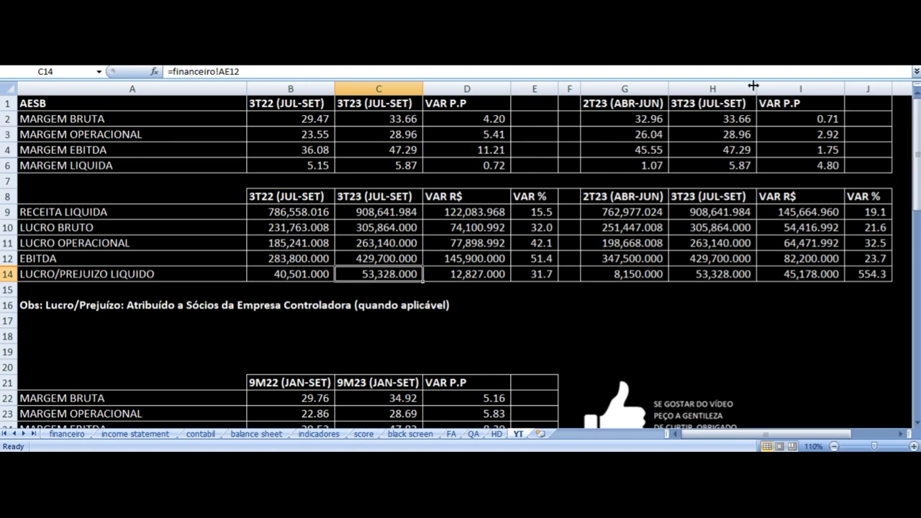
Examine the 2T23 to 3T23 percentage-point variations for the gross, operating, EBITDA and net margins.
left_click(801, 120)
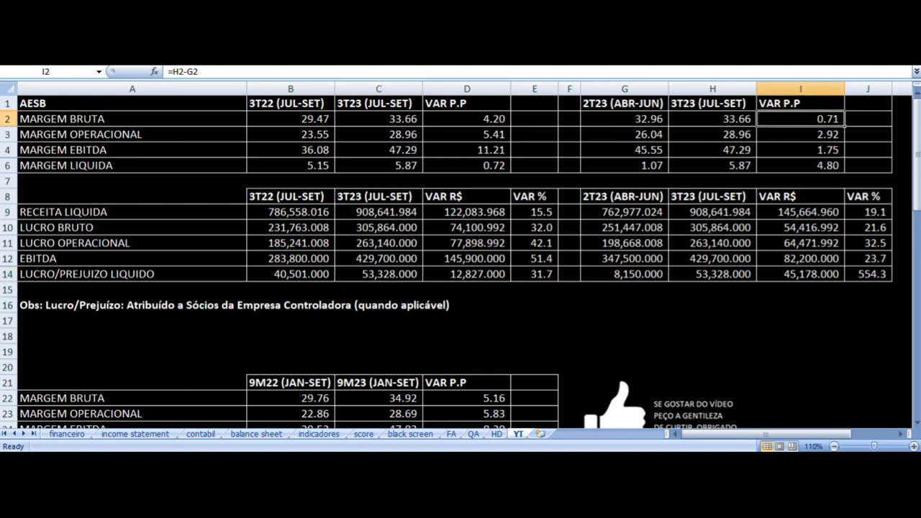
left_click(800, 103)
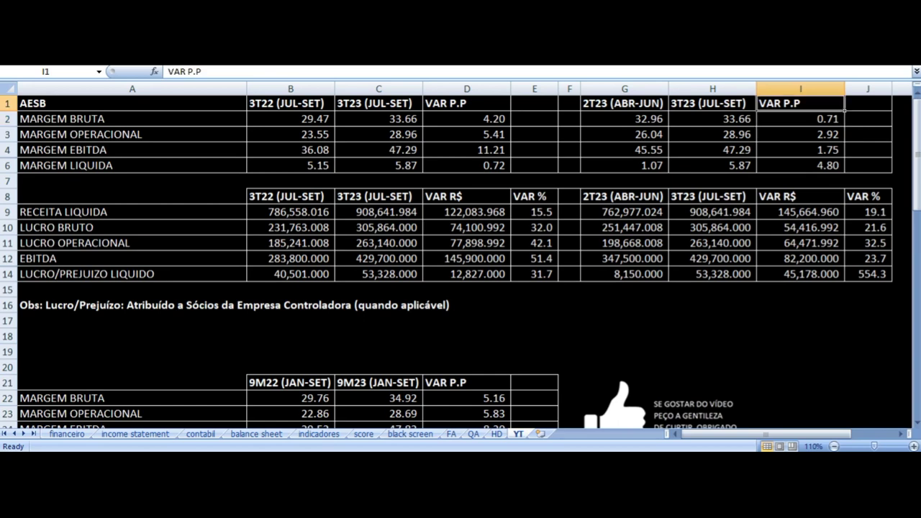
key("Down")
key("Down")
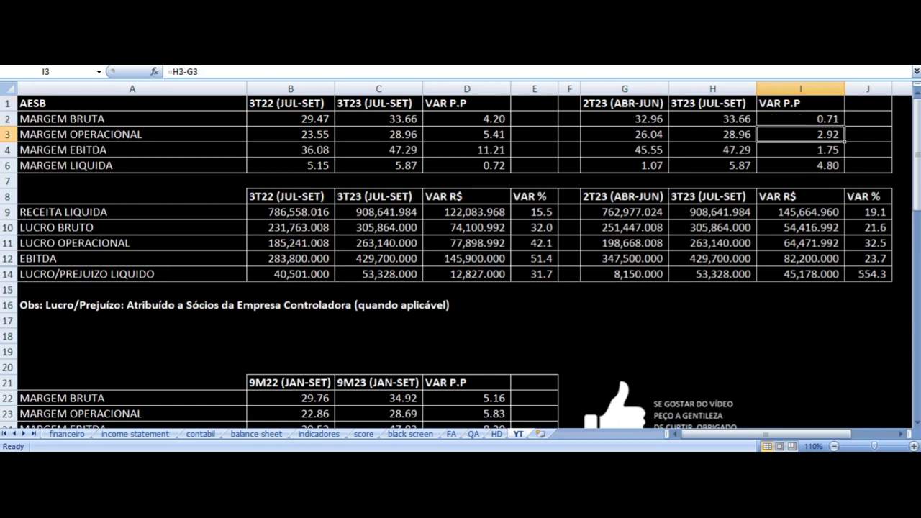
key("Up")
key("Up")
key("Down")
key("Down")
key("Down")
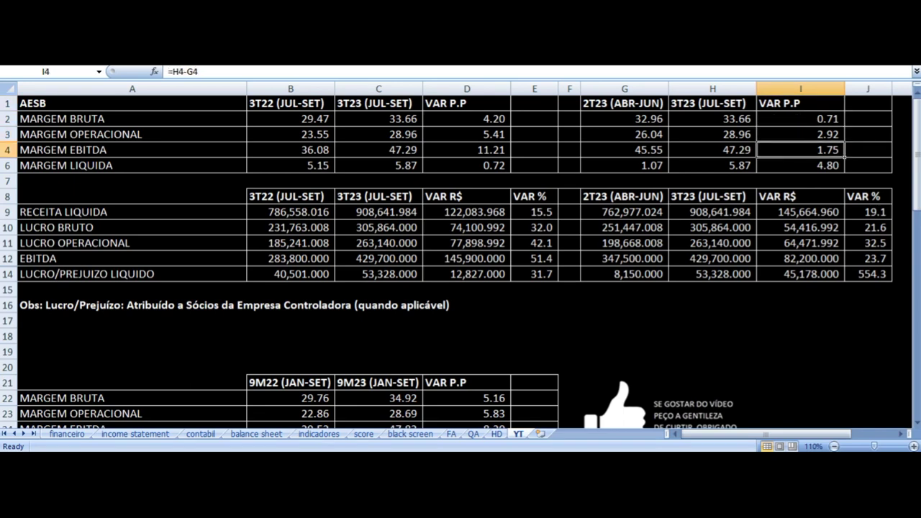
key("Up")
key("Up")
key("Up")
key("Down")
key("Down")
key("Down")
key("Down")
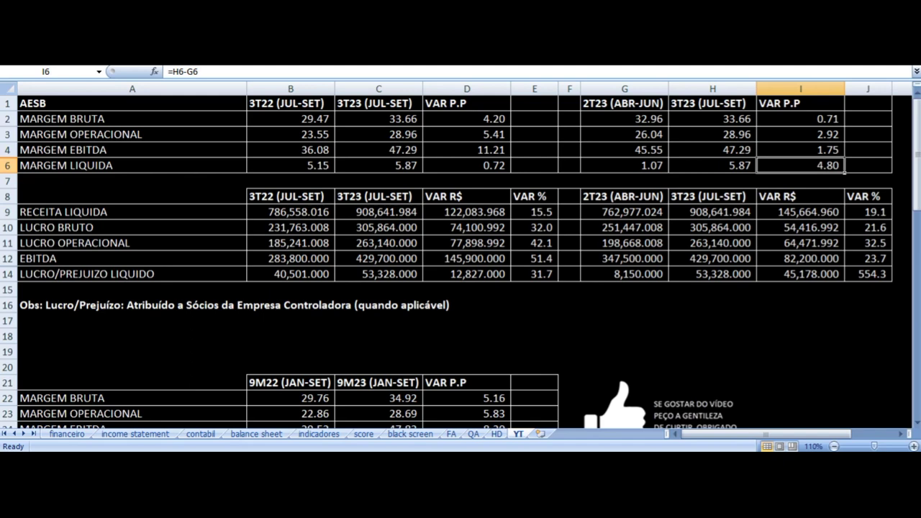
key("Up")
key("Up")
key("Up")
key("Up")
Review the RECEITA LIQUIDA row for 2T23 and 3T23, including its variation in R$ and percent.
key("Down")
key("Down")
key("Down")
key("Down")
key("Down")
key("Down")
key("Down")
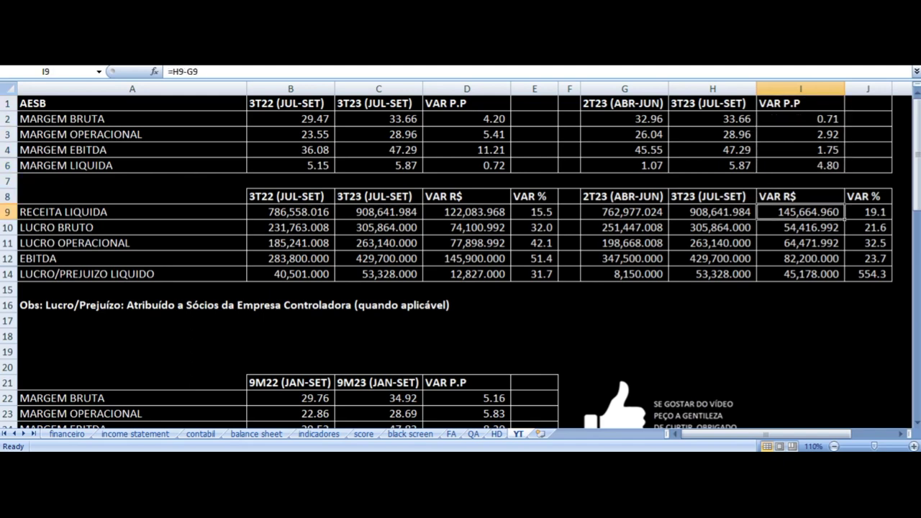
key("Left")
key("Left")
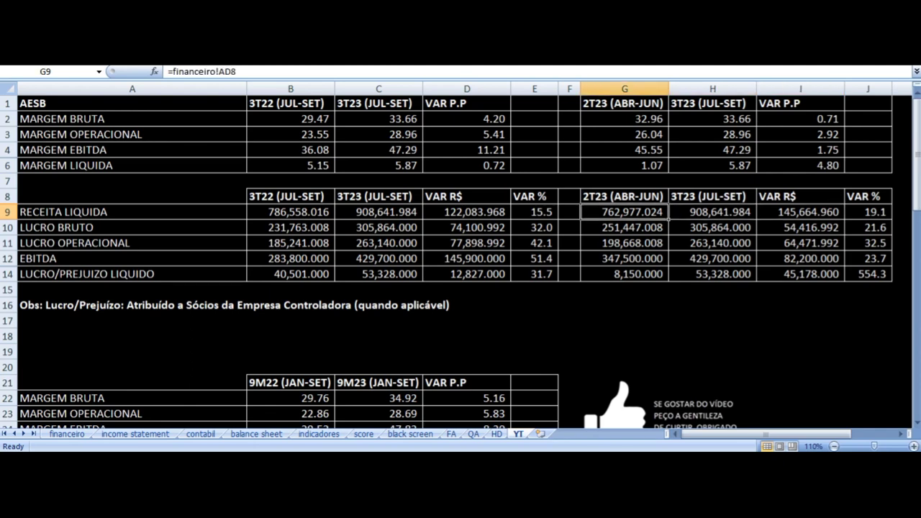
key("Right")
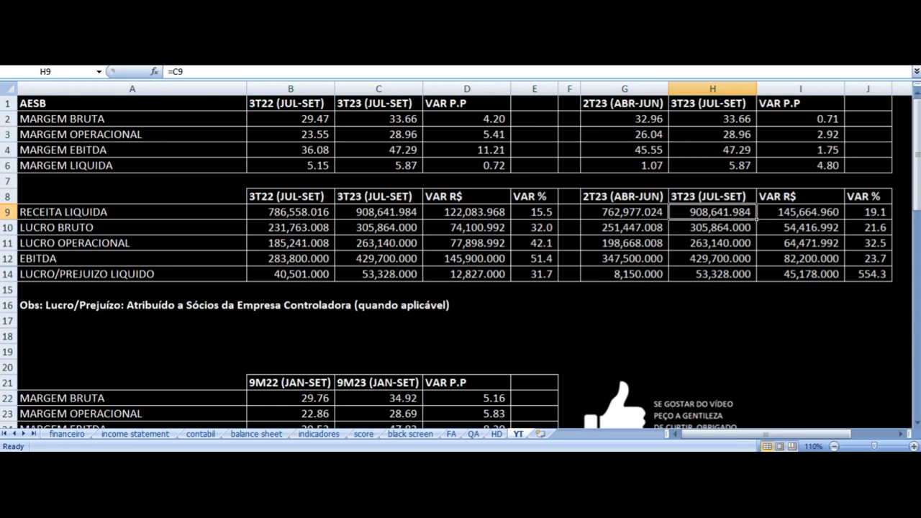
key("Right")
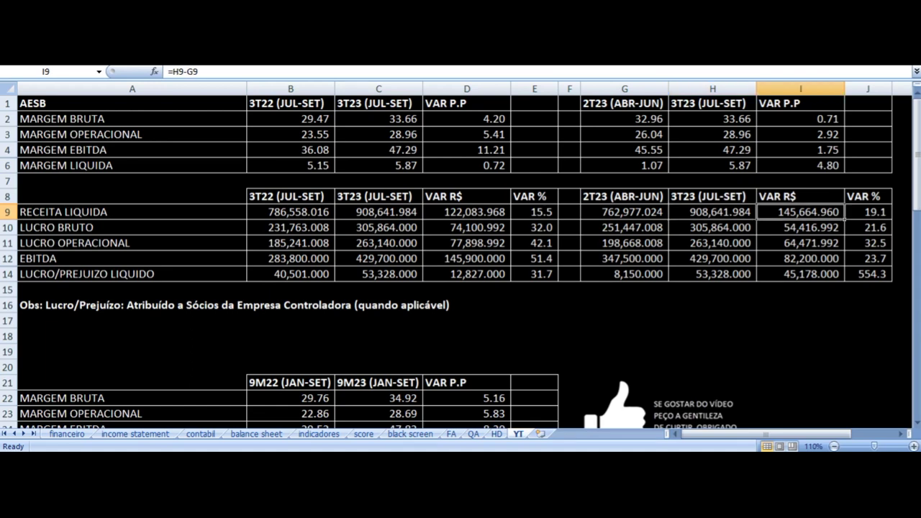
key("Right")
Check the 2T23 to 3T23 percentage variations of LUCRO BRUTO, LUCRO OPERACIONAL, EBITDA and LUCRO/PREJUIZO LIQUIDO.
key("Down")
key("Down")
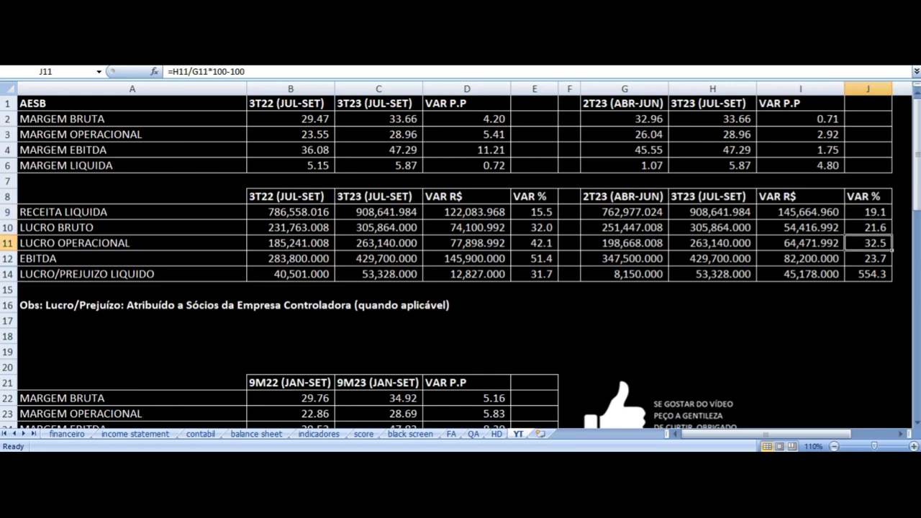
key("Down")
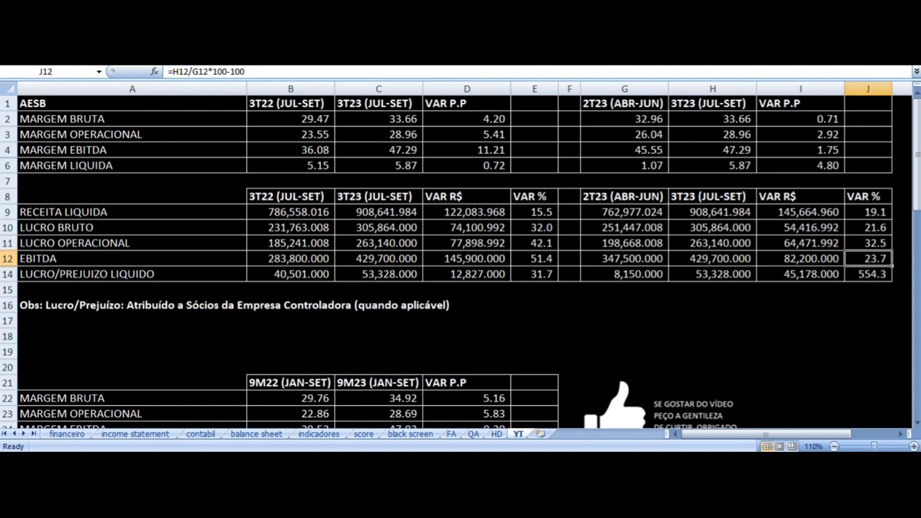
key("Down")
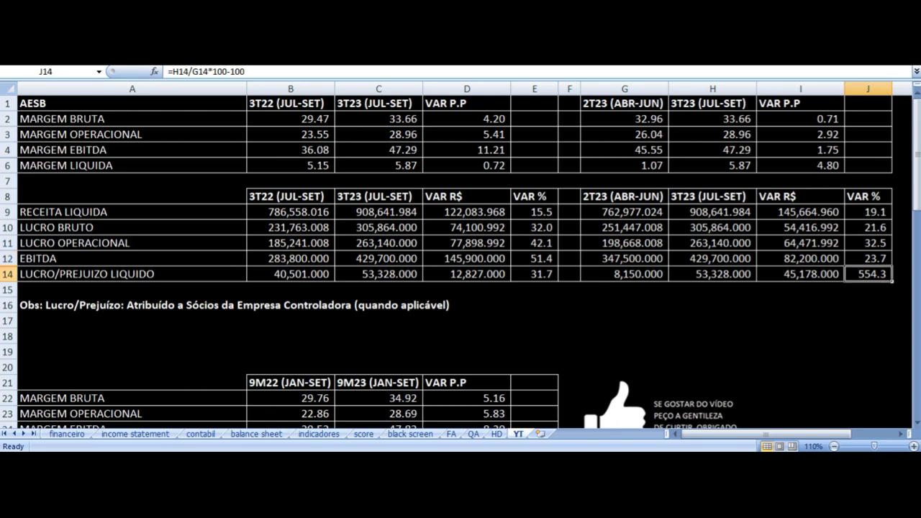
Inspect the LUCRO/PREJUIZO LIQUIDO variation from 2T23 to 3T23 in R$ and the 2T23 amount.
key("Left")
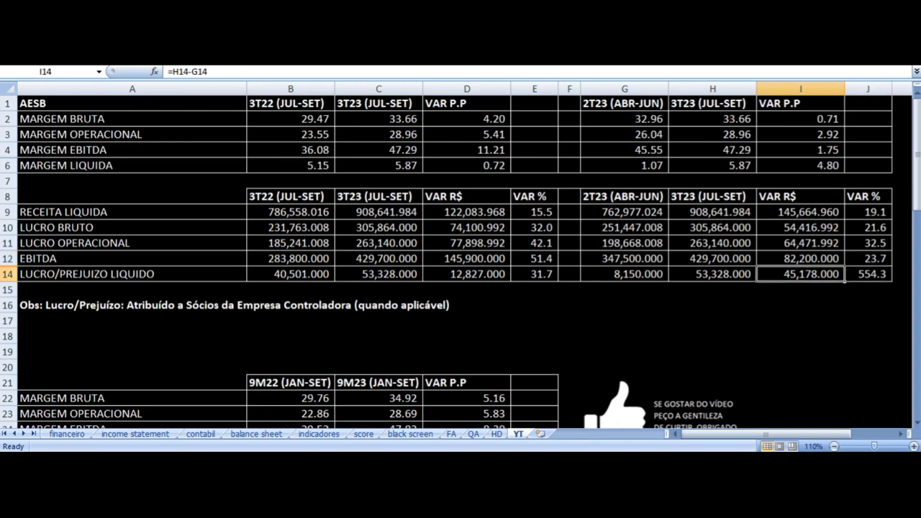
key("Right")
key("Left")
key("Left")
key("Left")
key("Left")
key("Right")
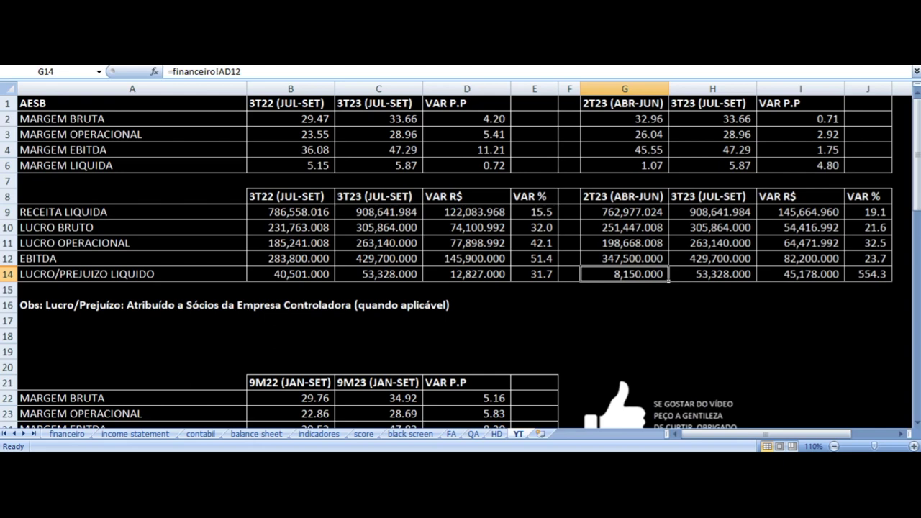
Check the 9M22 to 9M23 percentage-point variations of MARGEM BRUTA and MARGEM OPERACIONAL in the nine-month table.
key("Right")
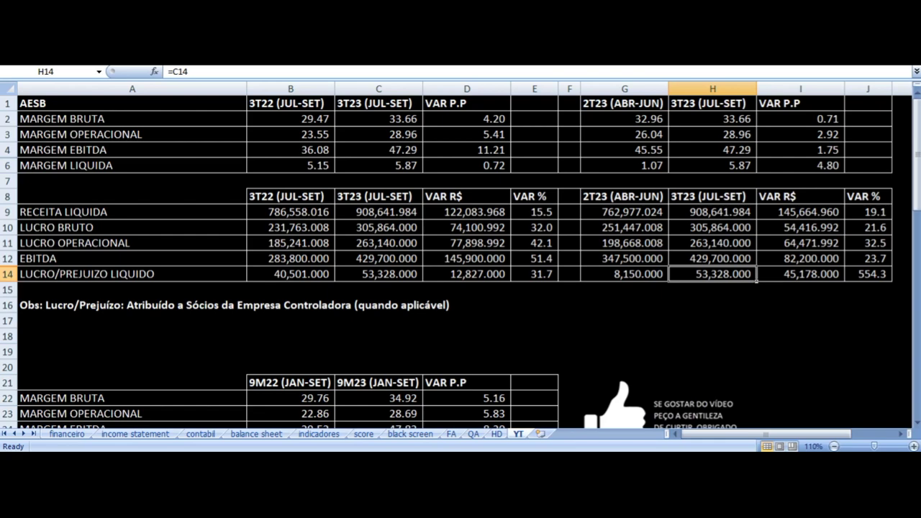
scroll(468, 216, "down", 5)
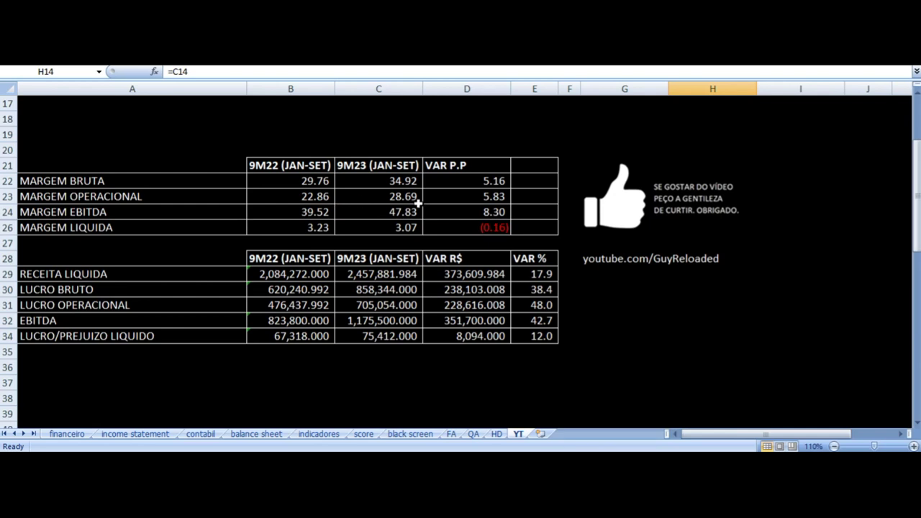
left_click(475, 180)
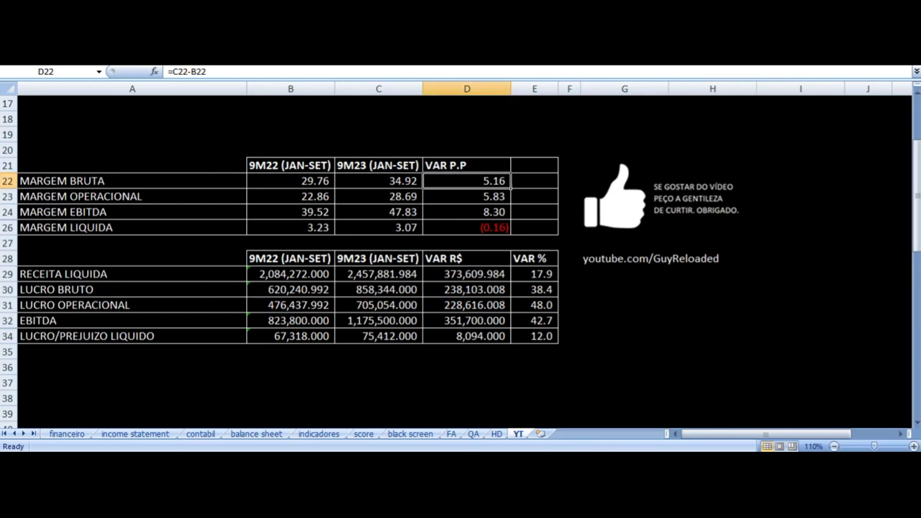
key("Up")
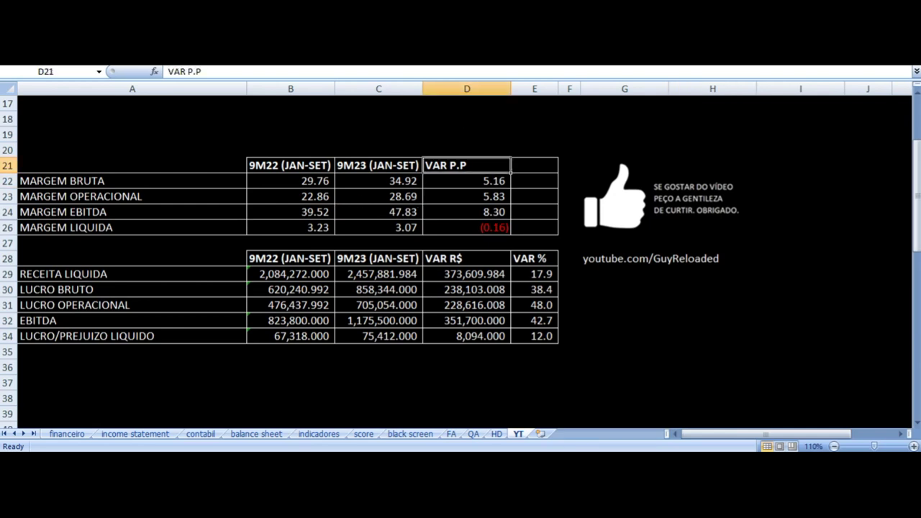
key("Down")
key("Down")
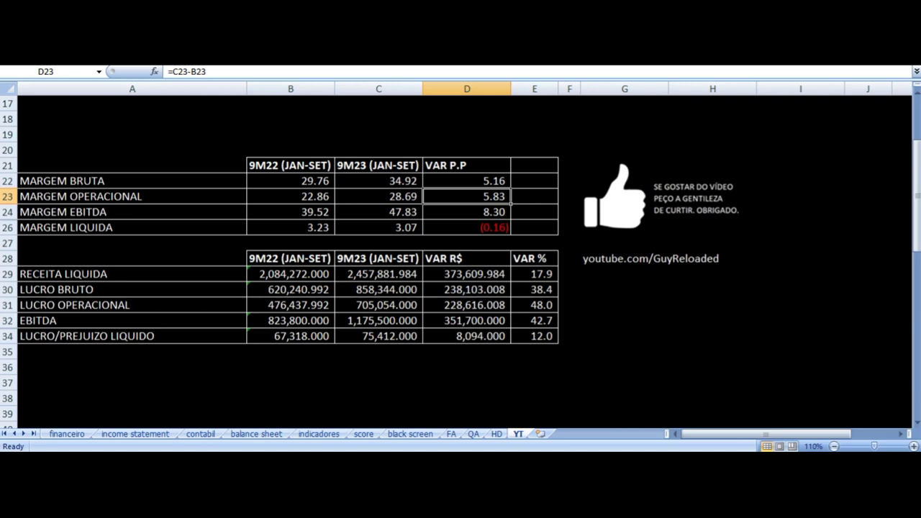
key("Left")
key("Right")
key("Up")
key("Up")
key("Down")
key("Down")
Examine the nine-month variations of MARGEM EBITDA and MARGEM LIQUIDA, including the net margins for 9M22 and 9M23.
key("Down")
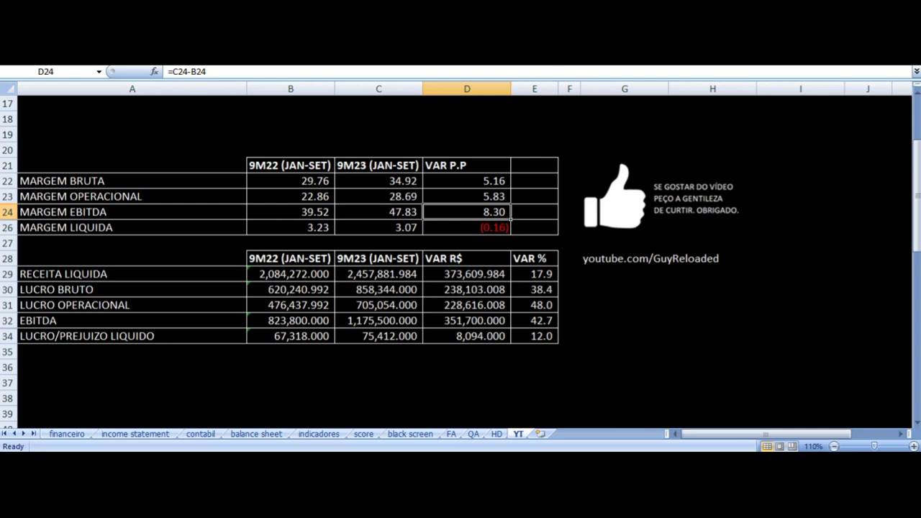
key("Up")
key("Down")
key("Down")
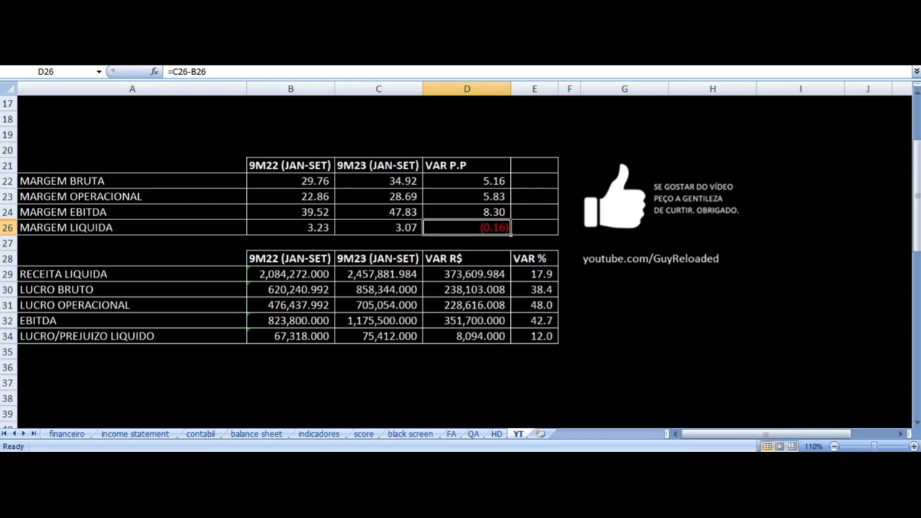
left_click(291, 227)
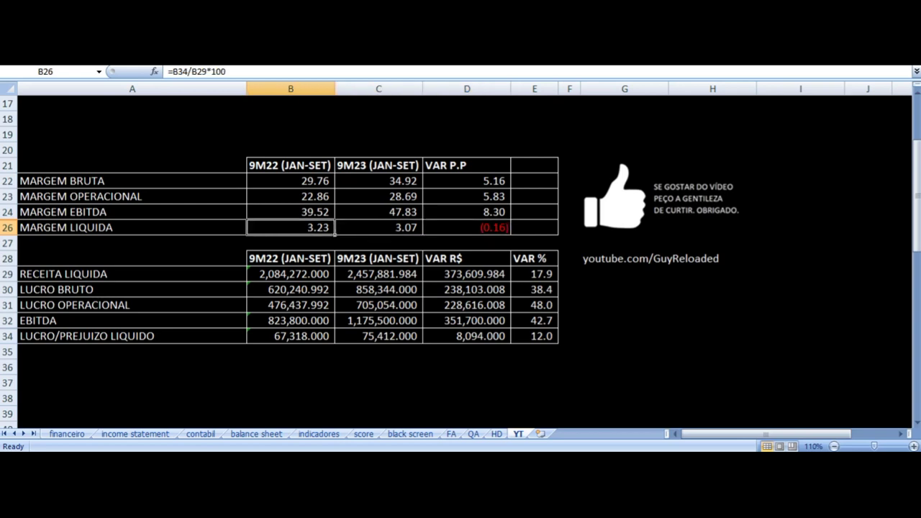
left_click(379, 227)
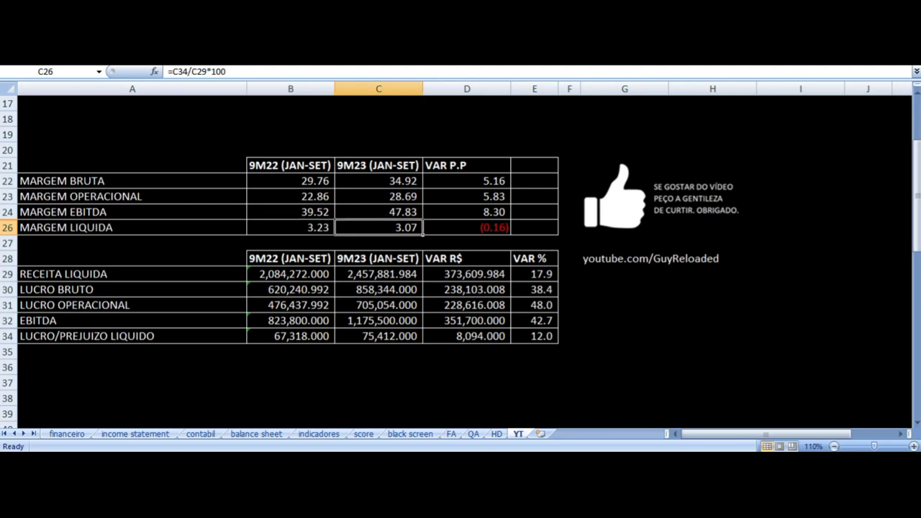
Check the 9M22 (JAN-SET) and 9M23 (JAN-SET) period headings of the nine-month comparison.
key("Down")
key("Down")
key("Left")
key("Up")
key("Up")
key("Up")
key("Up")
key("Up")
key("Up")
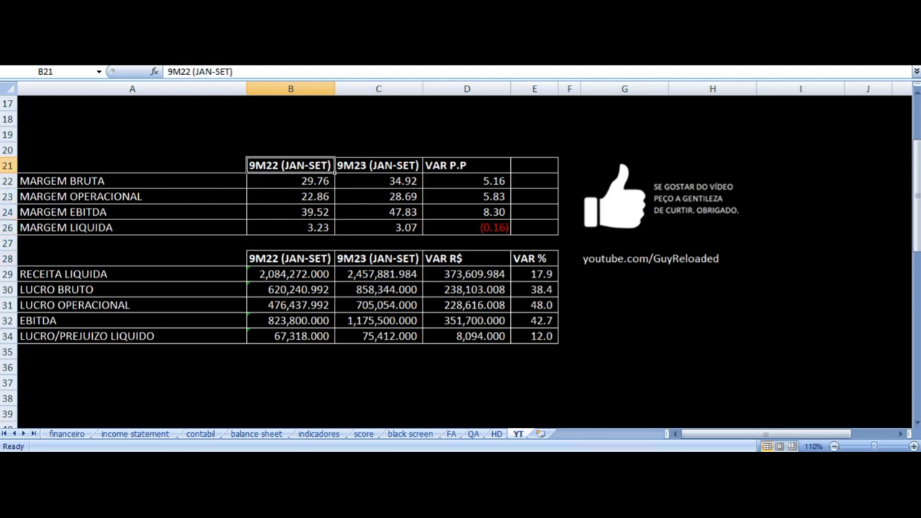
key("Right")
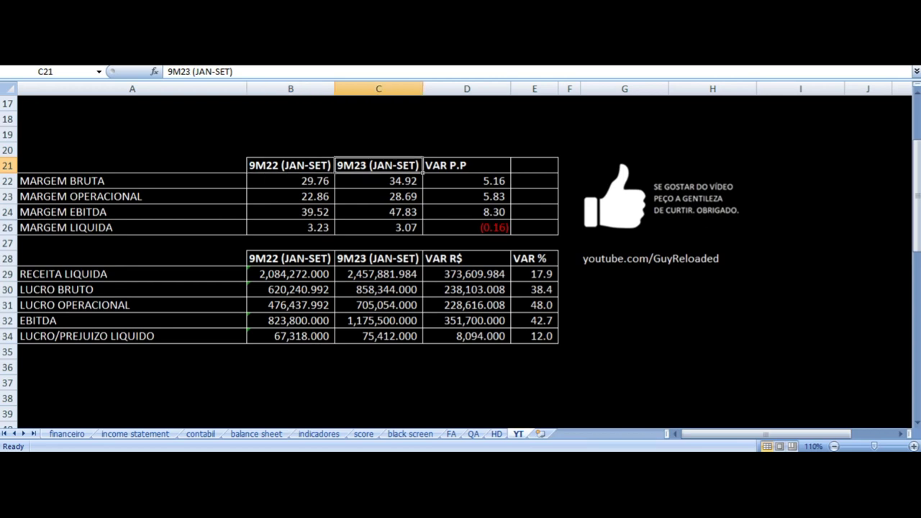
Review the nine-month RECEITA LIQUIDA for 9M22 and 9M23, along with its variation in R$ and percent.
key("Down")
key("Down")
key("Down")
key("Down")
key("Down")
key("Down")
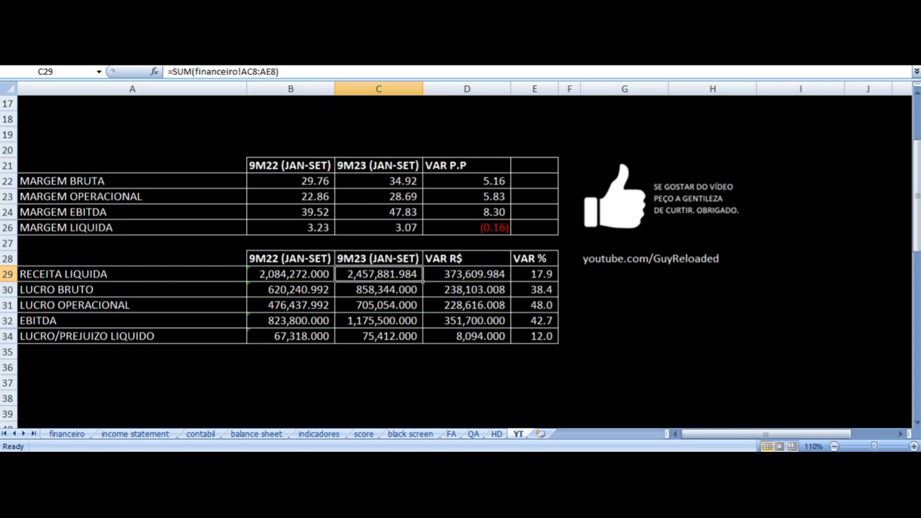
key("Left")
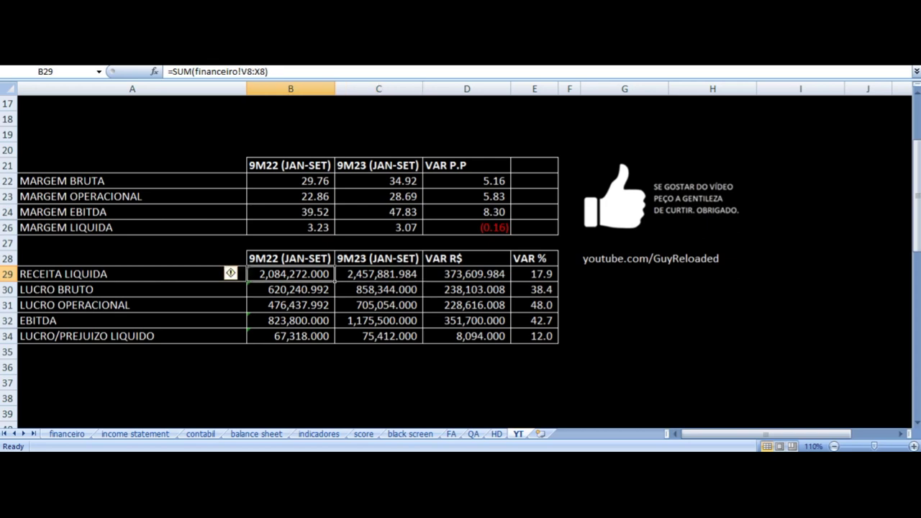
key("Right")
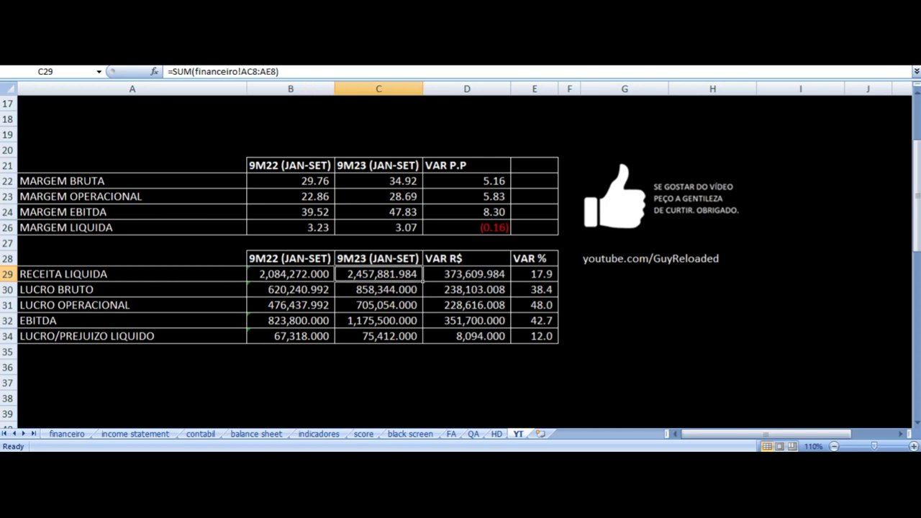
key("Right")
key("Right")
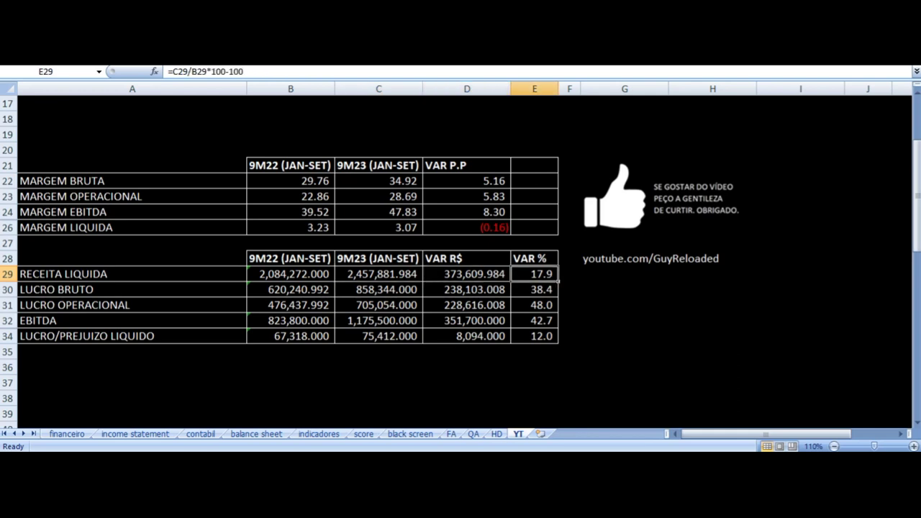
Check the 9M22 to 9M23 percentage variations of LUCRO BRUTO, LUCRO OPERACIONAL, EBITDA and LUCRO/PREJUIZO LIQUIDO.
key("Down")
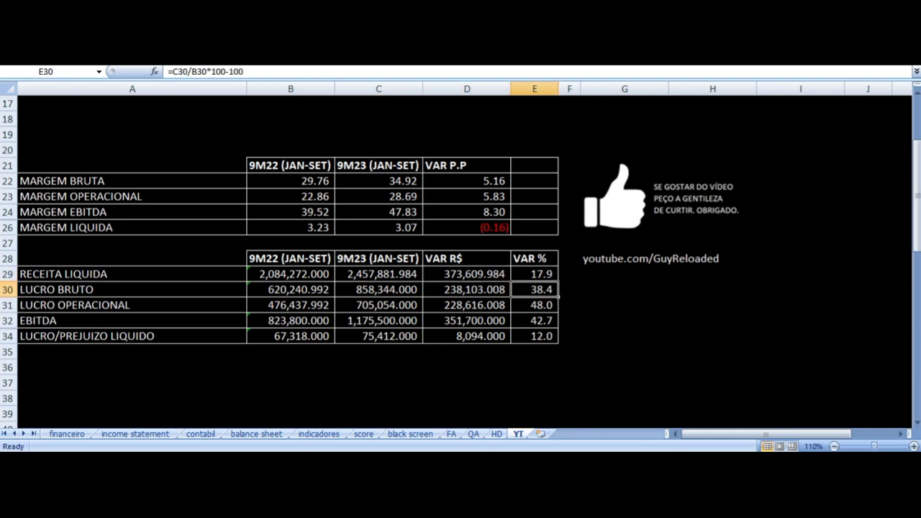
key("Down")
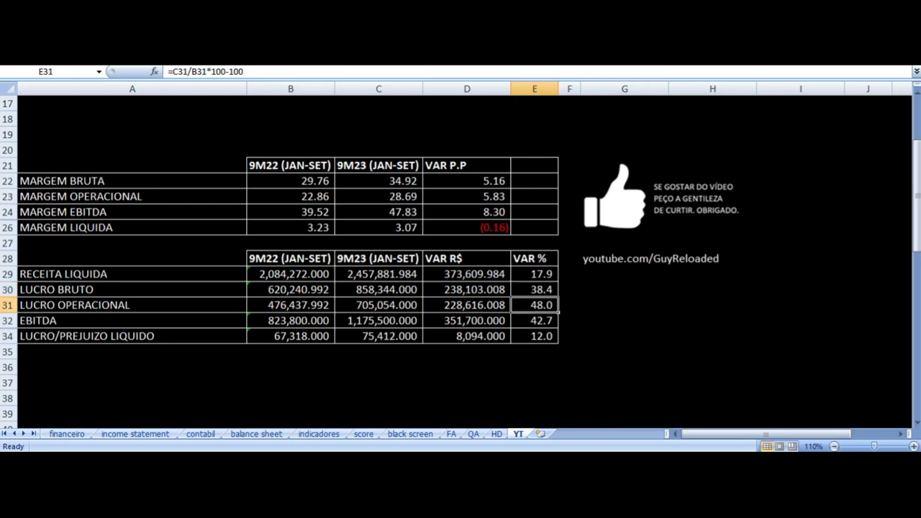
key("Down")
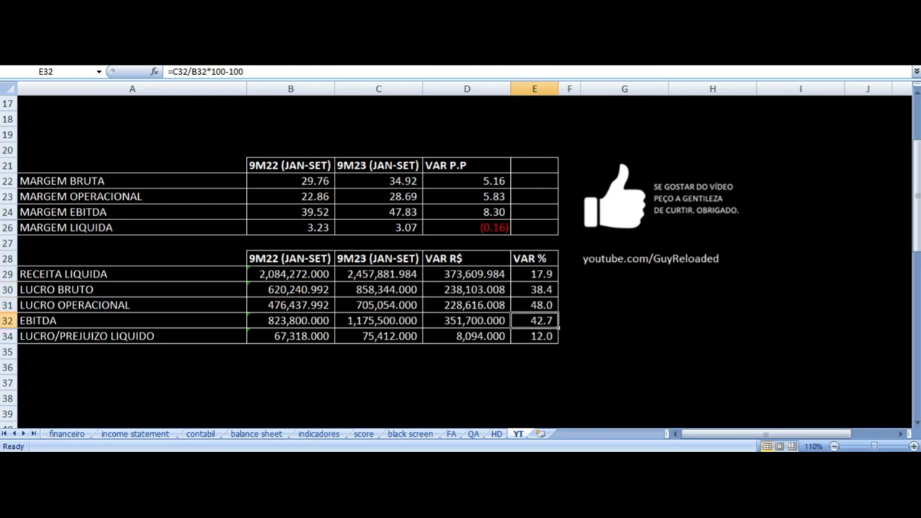
key("Down")
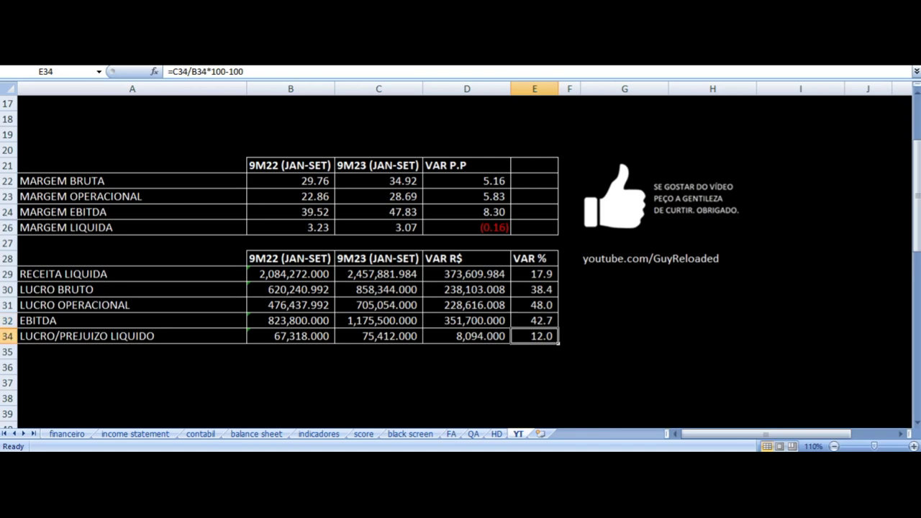
Compare the nine-month LUCRO/PREJUIZO LIQUIDO amounts for 9M22 and 9M23.
key("Left")
key("Left")
key("Left")
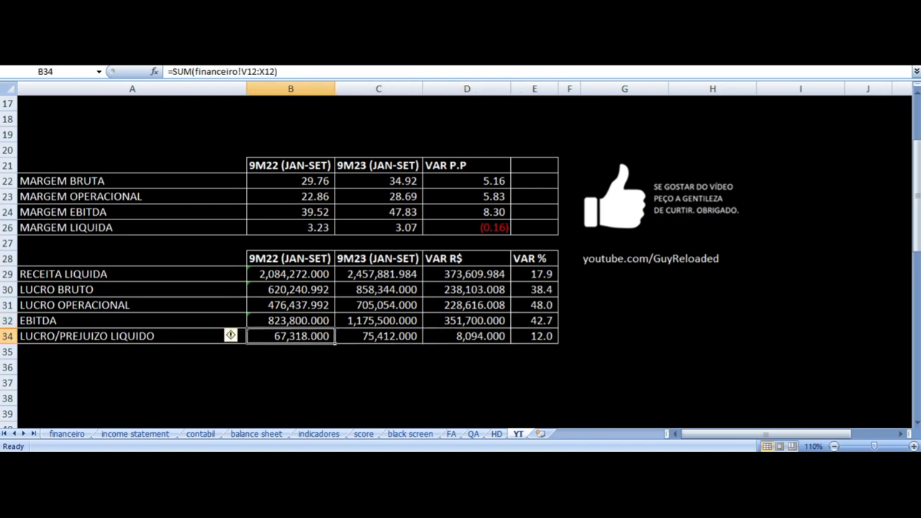
key("Right")
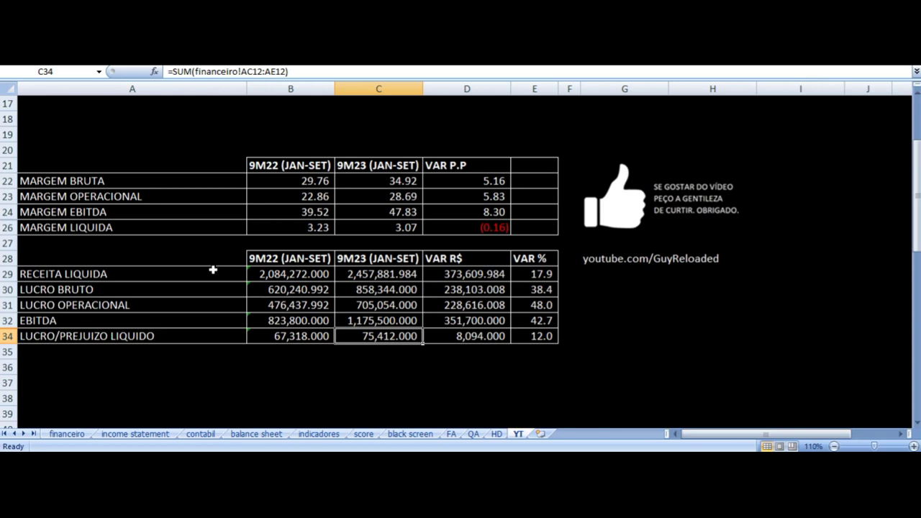
left_click(9, 305)
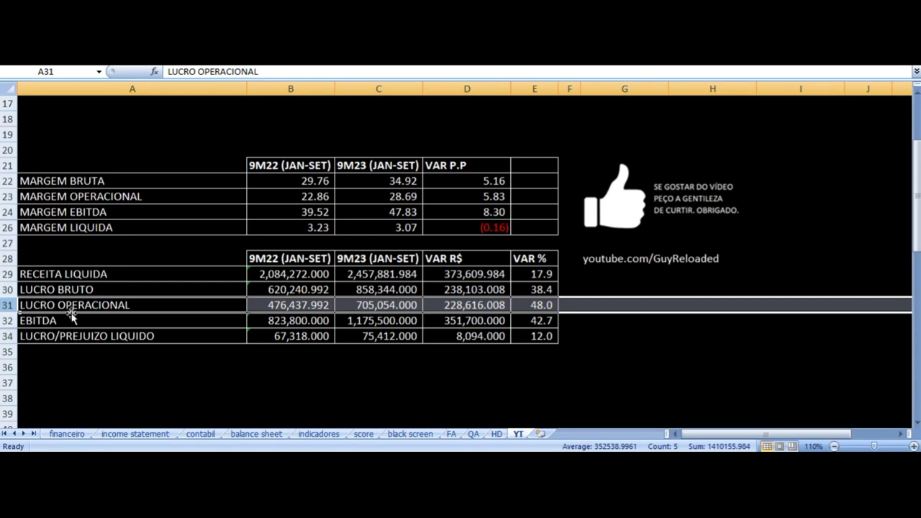
left_click(366, 285)
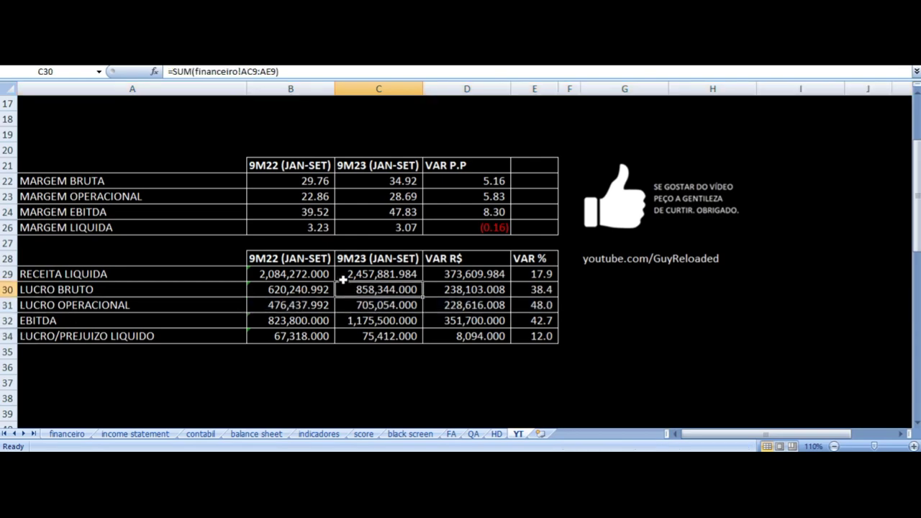
Review the 12-month figures for RECEITA LIQUIDA, LUCRO/PREJUIZO LIQUIDO and MARGEM LIQUIDA.
scroll(343, 281, "down", 6)
scroll(343, 281, "down", 1)
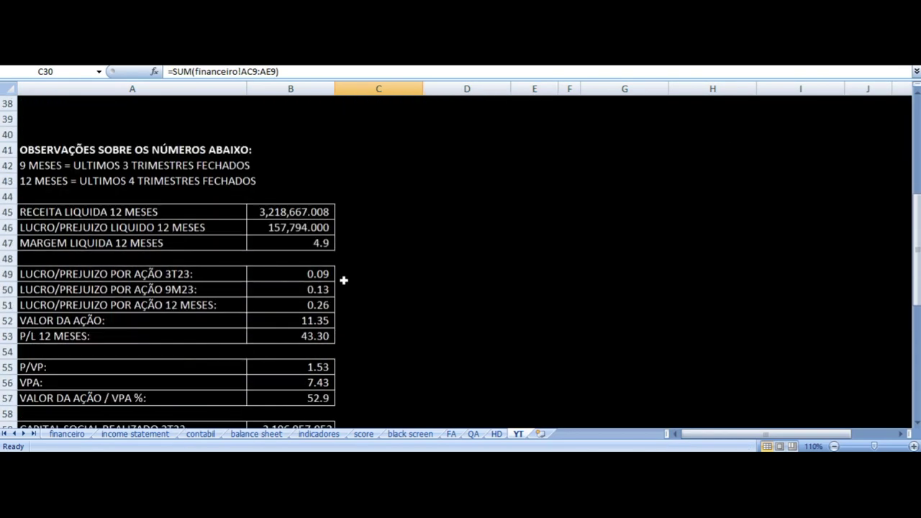
scroll(344, 281, "down", 2)
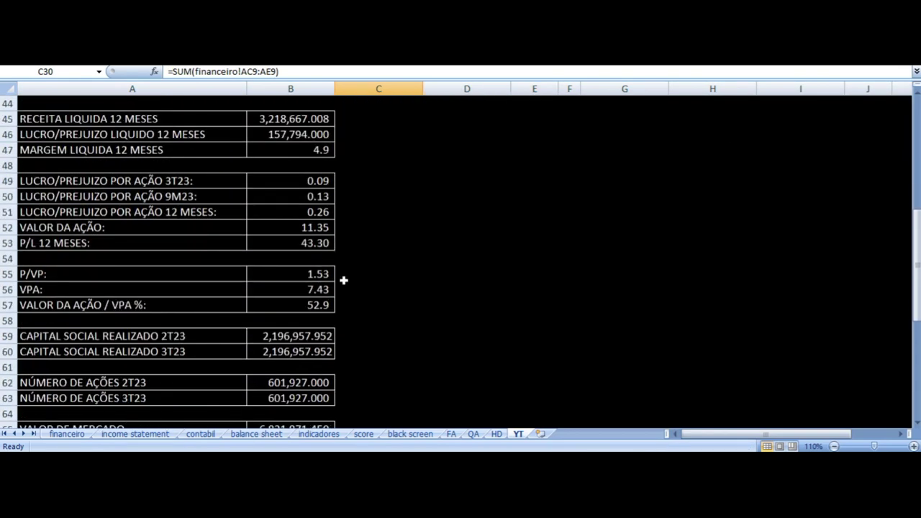
left_click(286, 120)
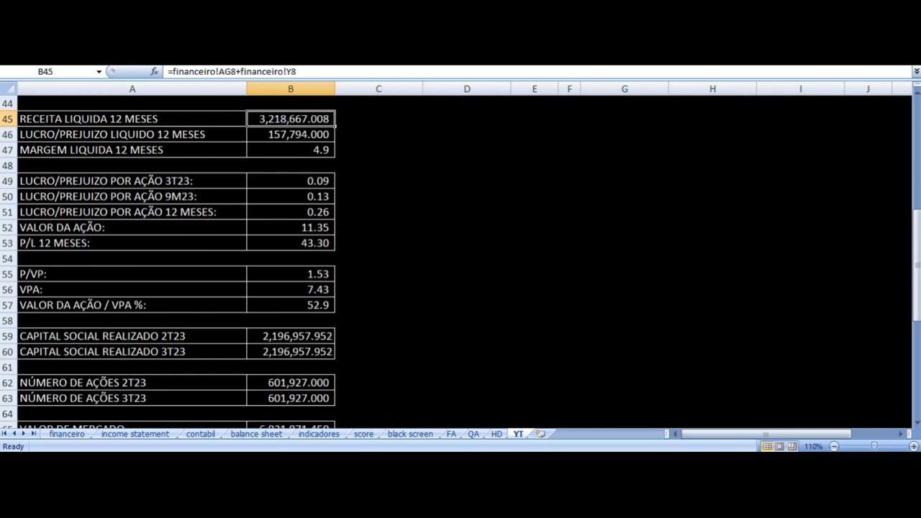
left_click(131, 118)
left_click(289, 119)
left_click(290, 134)
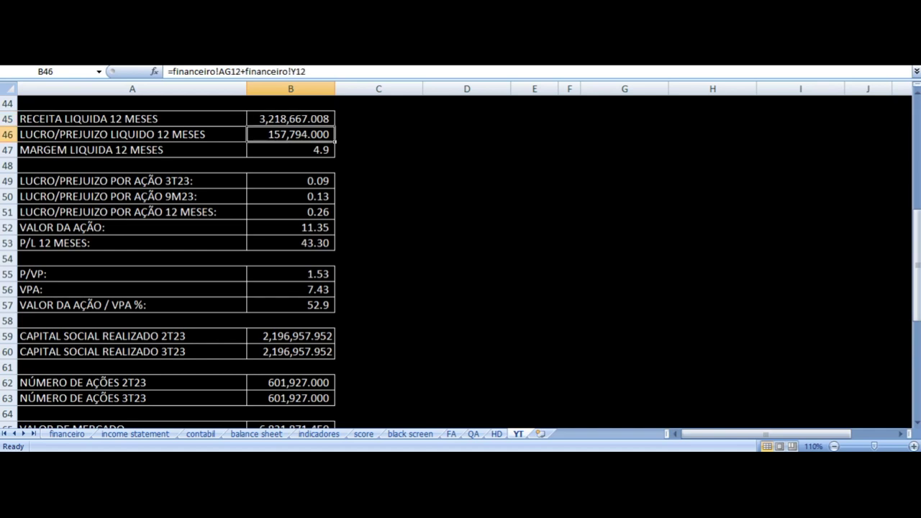
left_click(132, 134)
left_click(290, 134)
left_click(132, 150)
left_click(289, 150)
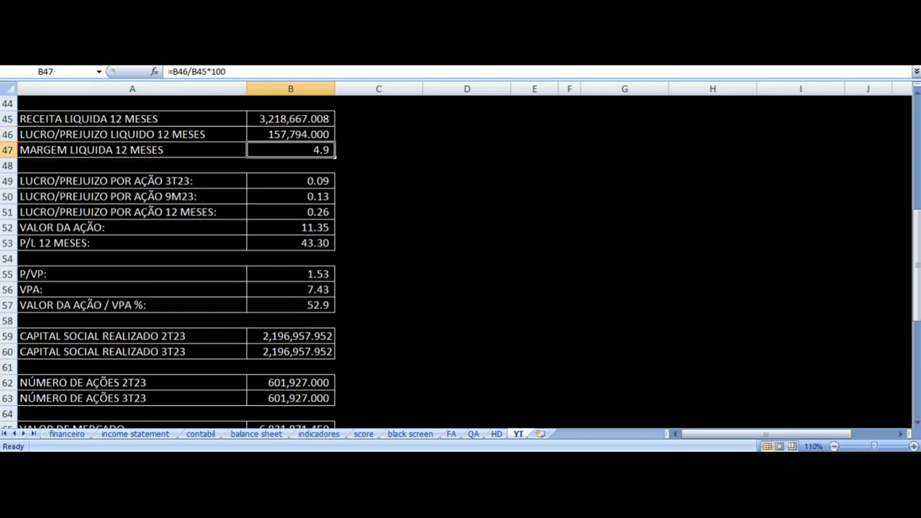
Examine LUCRO/PREJUIZO POR AÇÃO for 3T23, 9M23 and 12 months.
key("Down")
key("Down")
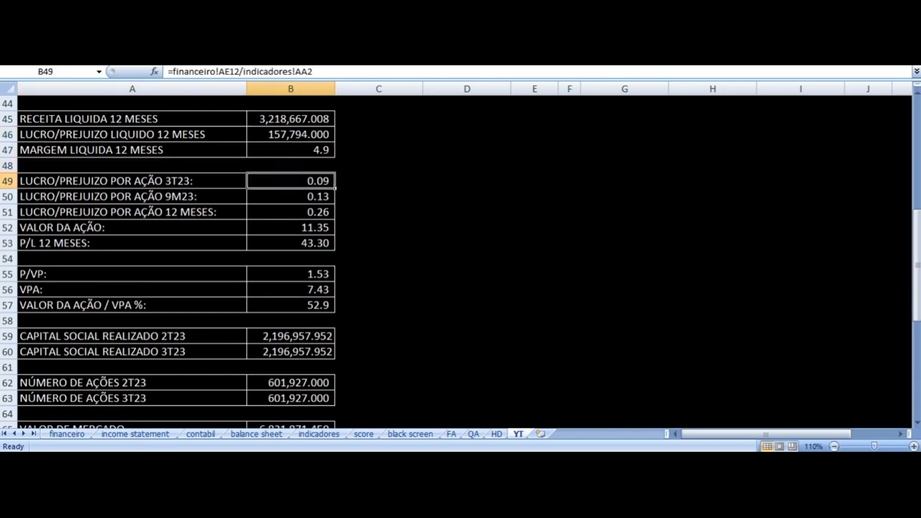
left_click(132, 180)
left_click(290, 181)
left_click(290, 197)
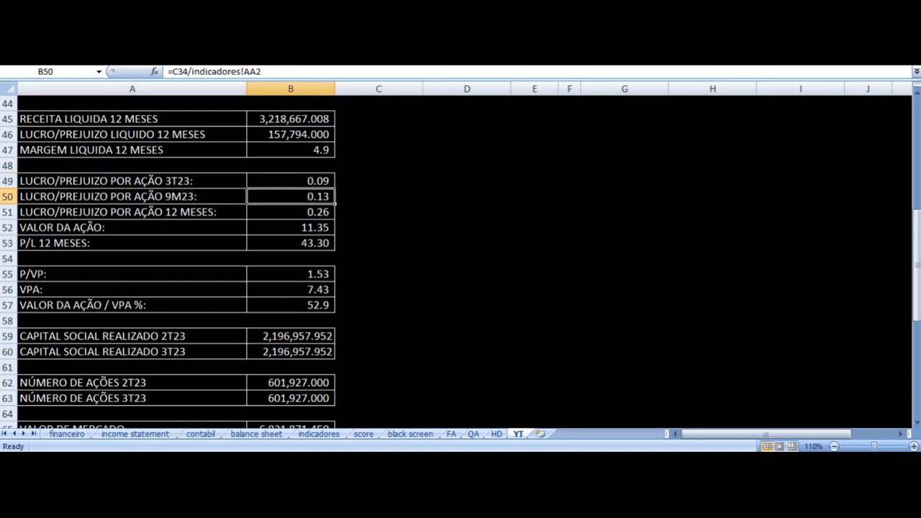
left_click(290, 211)
left_click(132, 212)
left_click(290, 212)
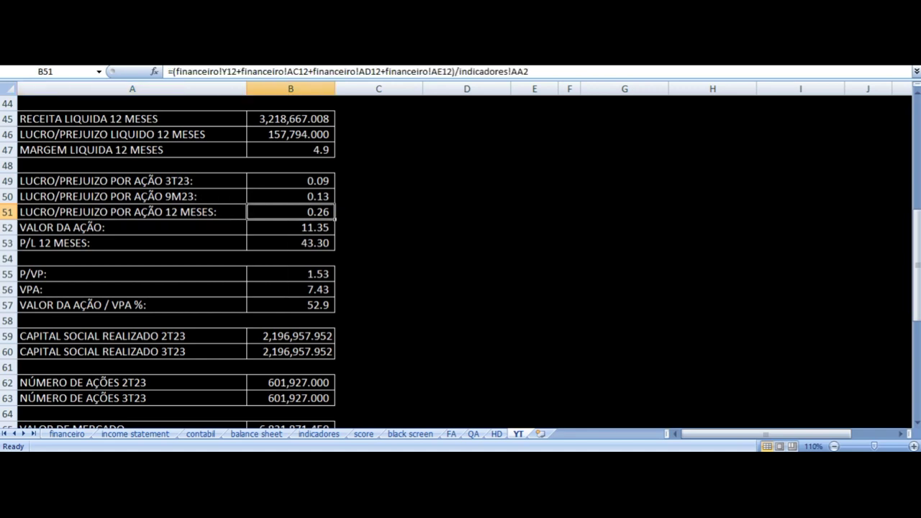
Check the notes defining the 9- and 12-month periods, and compare VALOR DA AÇÃO with the 12-month profit per share.
scroll(352, 287, "up", 8)
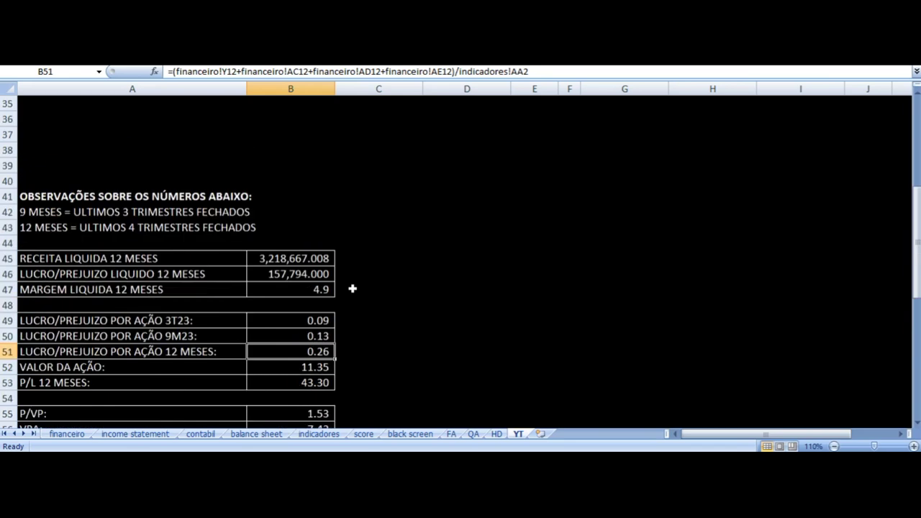
scroll(351, 289, "down", 8)
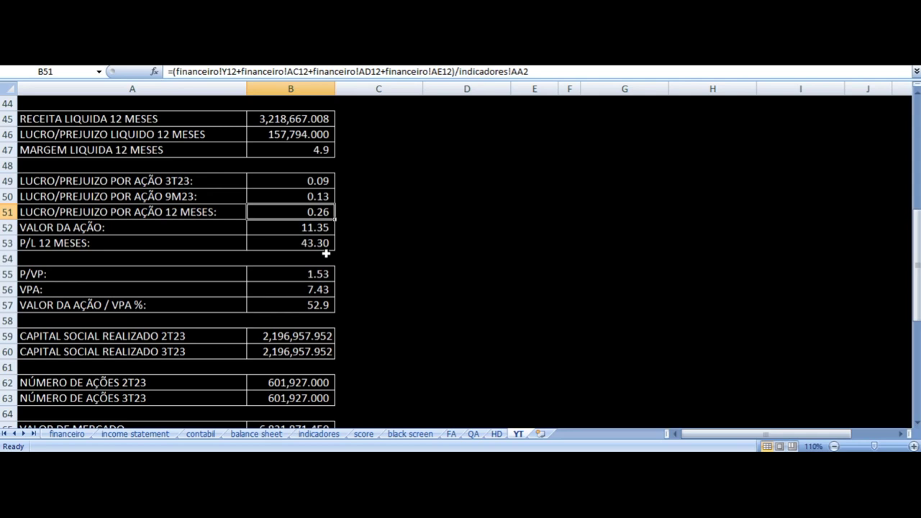
key("Down")
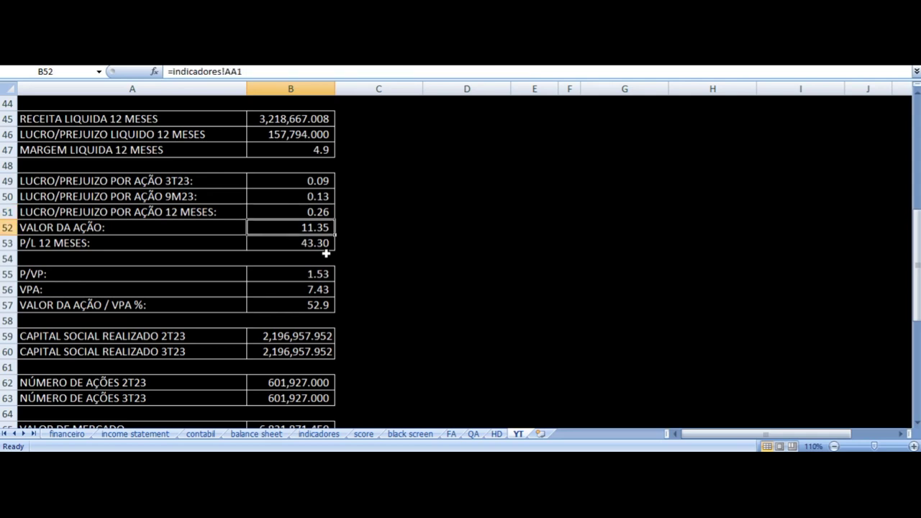
key("Up")
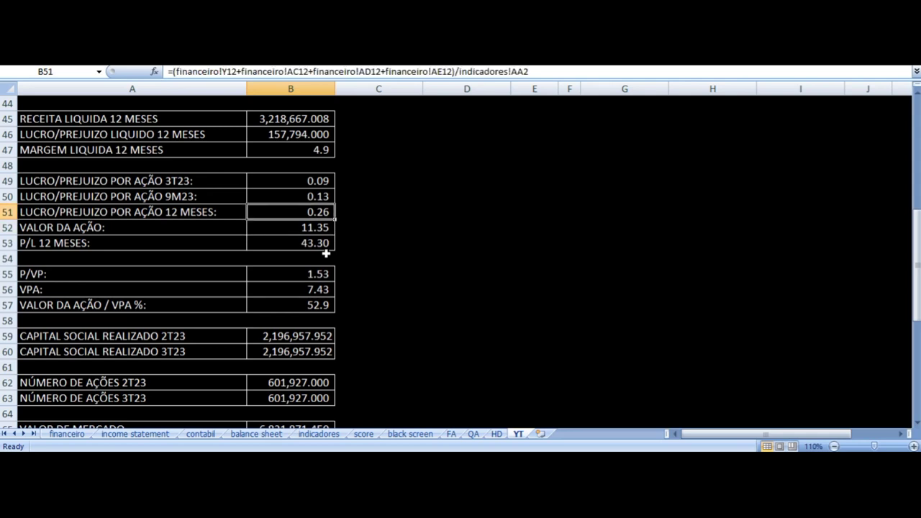
Examine P/L 12 MESES and the formula that calculates it.
key("Down")
key("Down")
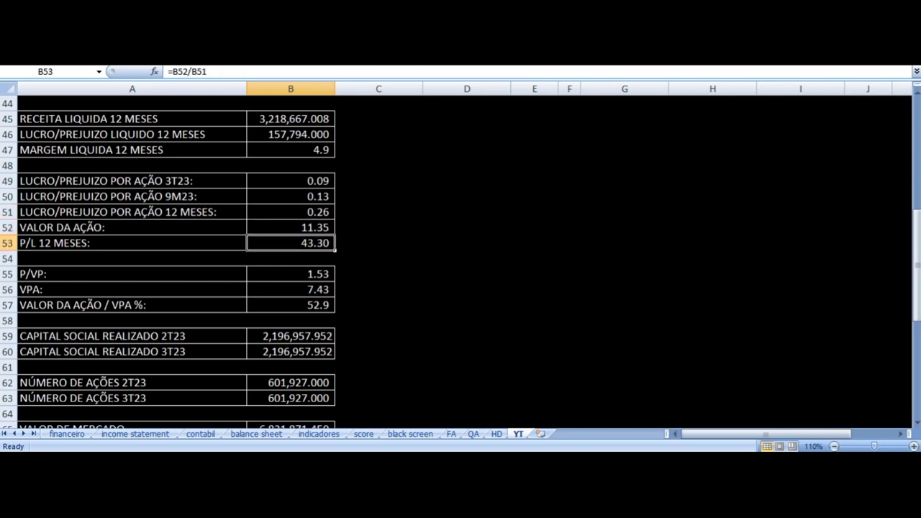
key("Left")
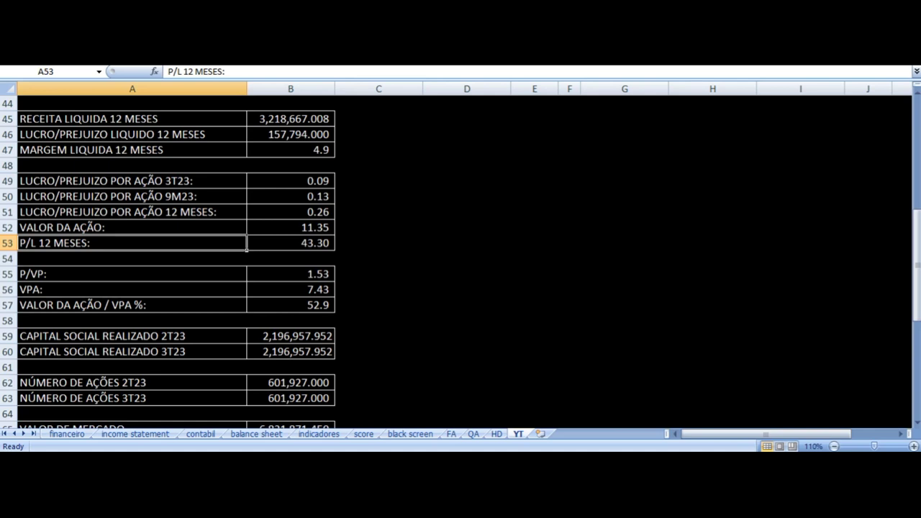
key("Right")
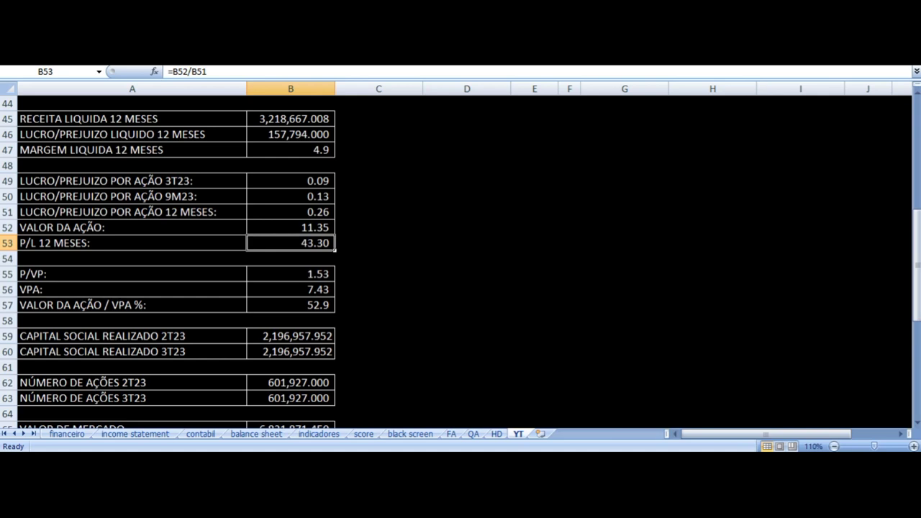
left_click(132, 243)
left_click(290, 242)
Check VALOR DA AÇÃO as the basis for P/L 12 MESES.
left_click(290, 227)
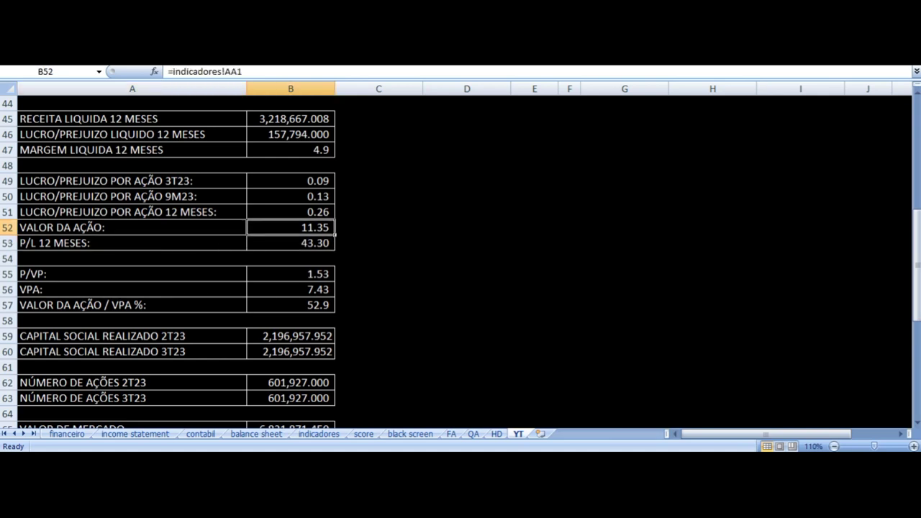
left_click(131, 228)
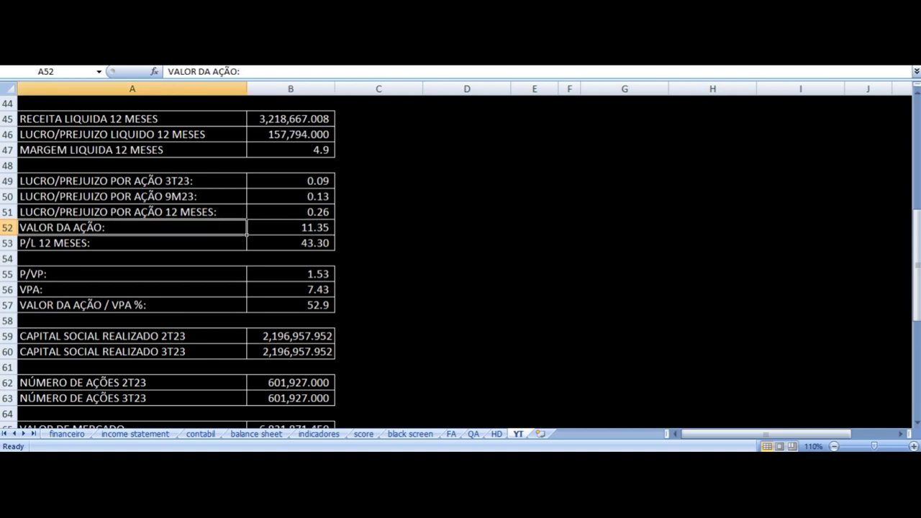
left_click(290, 227)
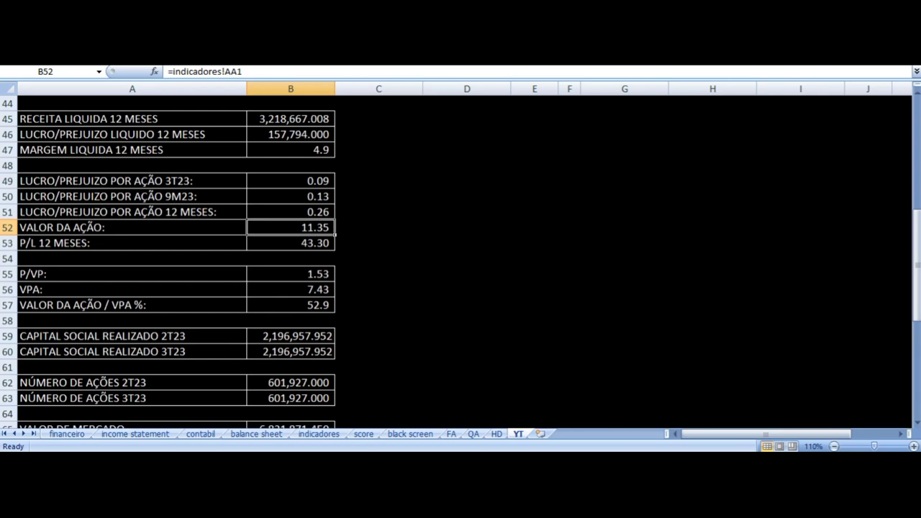
left_click(289, 243)
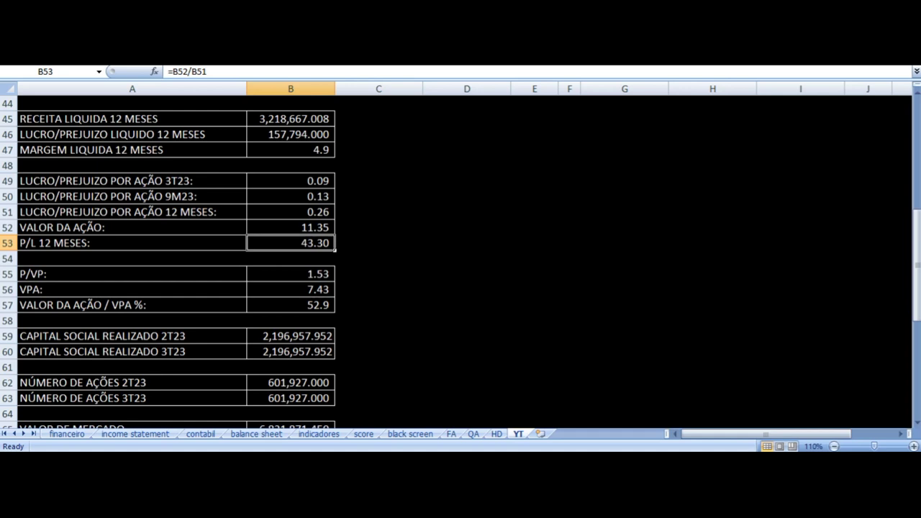
left_click(131, 243)
left_click(290, 243)
Compare VPA with VALOR DA AÇÃO.
scroll(367, 308, "down", 1)
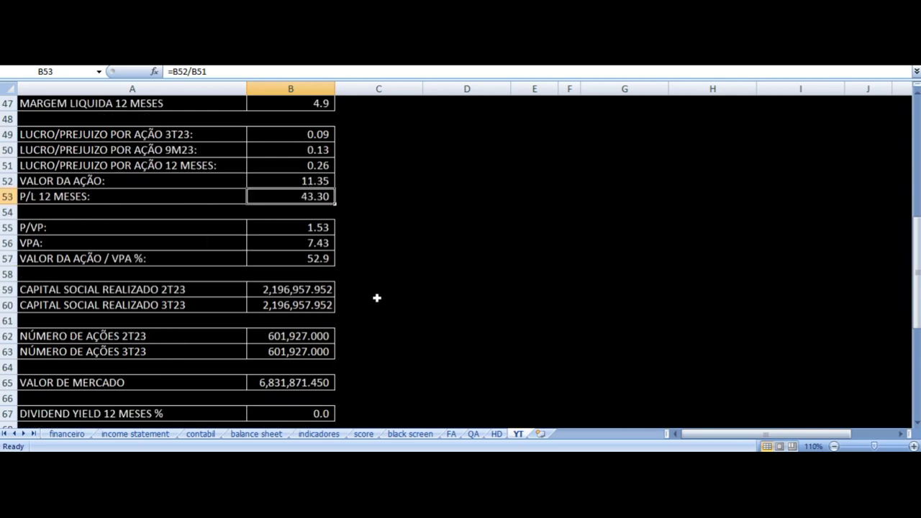
left_click(317, 243)
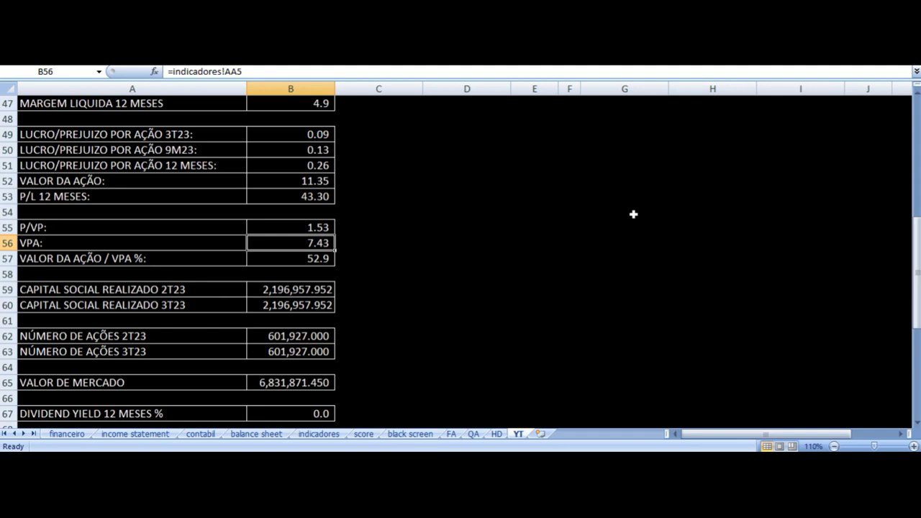
key("Left")
key("Right")
key("Right")
key("Left")
key("Up")
key("Up")
key("Up")
key("Up")
key("Left")
Examine P/VP, VPA and the VALOR DA AÇÃO / VPA % indicator.
key("Down")
key("Down")
key("Down")
key("Right")
key("Down")
key("Left")
key("Right")
key("Up")
key("Down")
key("Down")
key("Left")
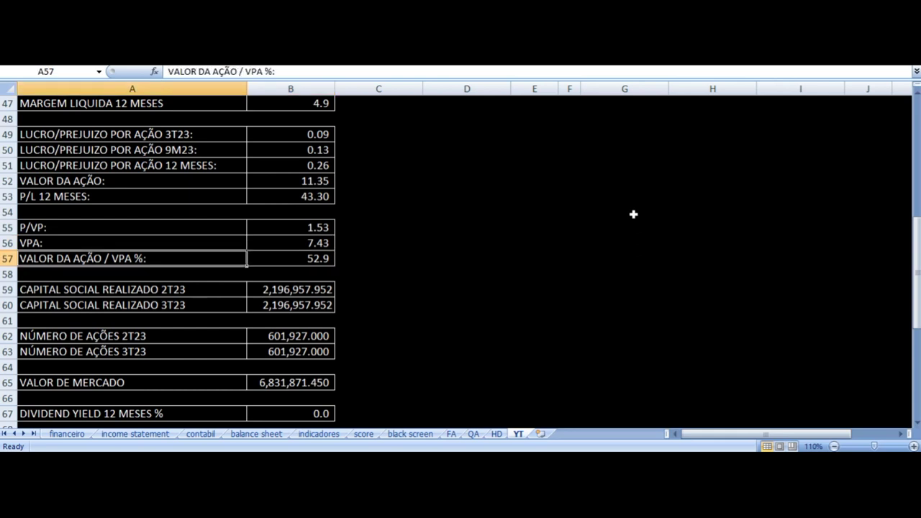
key("Right")
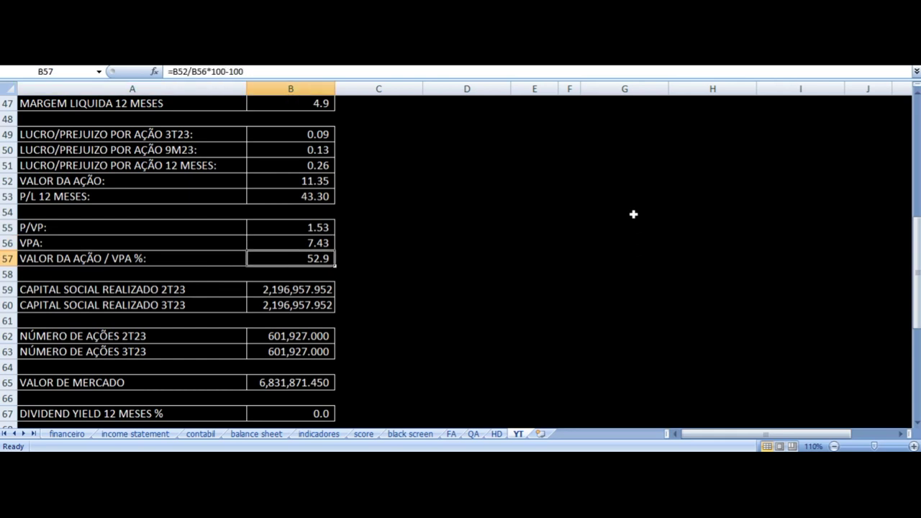
Trace VALOR DA AÇÃO / VPA % back to its VPA and share value inputs.
key("Up")
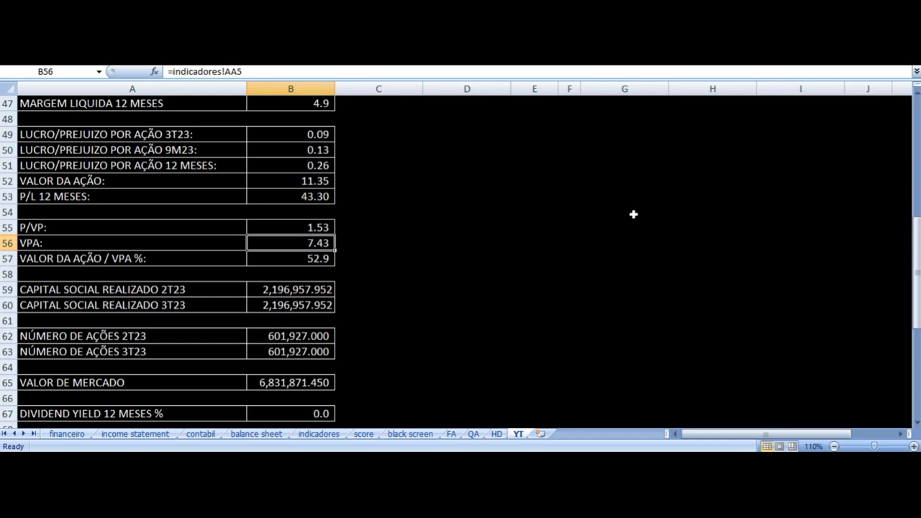
key("Left")
key("Right")
key("Up")
key("Up")
key("Up")
key("Up")
key("Down")
key("Down")
key("Down")
key("Down")
key("Down")
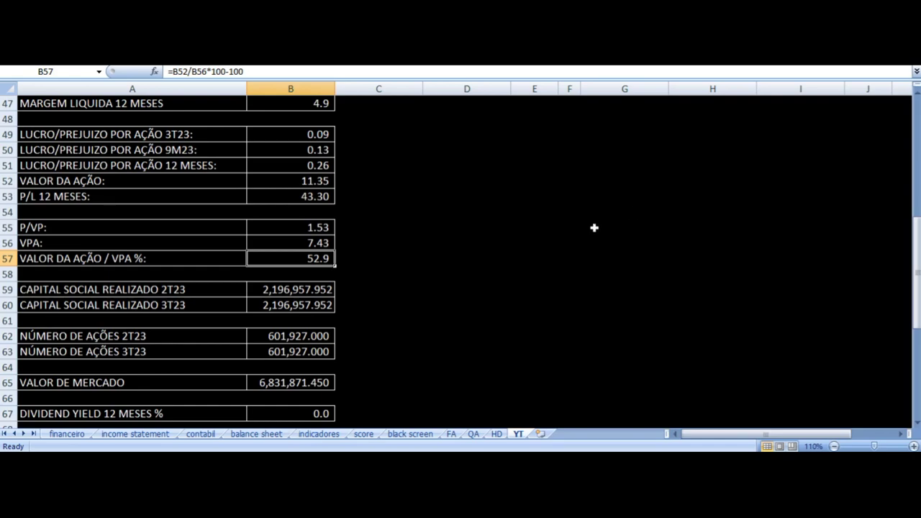
Revisit the quarterly and nine-month comparison tables, and recheck VALOR DA AÇÃO and P/L 12 MESES.
scroll(519, 277, "up", 12)
scroll(519, 277, "up", 3)
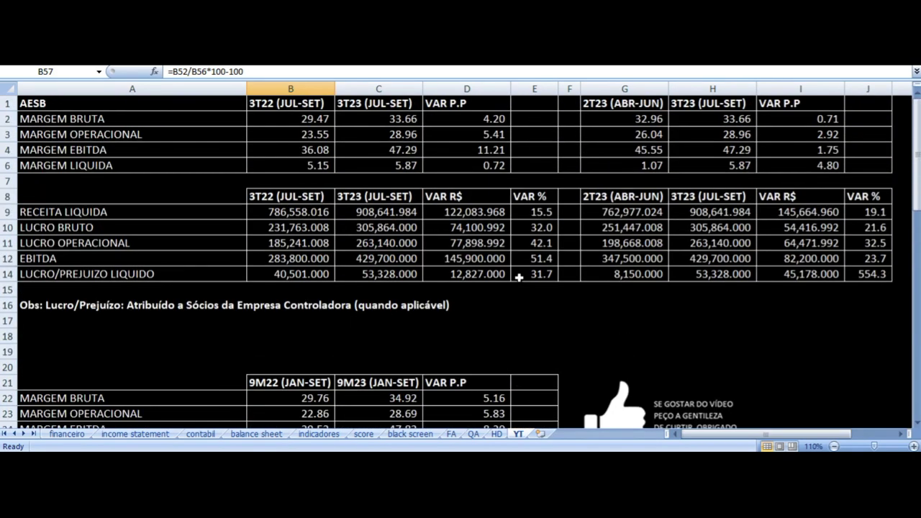
scroll(443, 252, "down", 9)
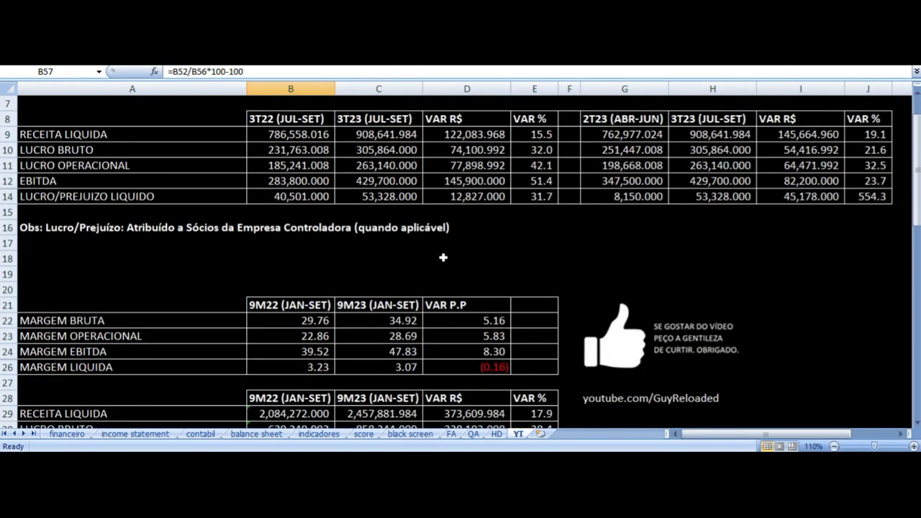
scroll(443, 269, "down", 5)
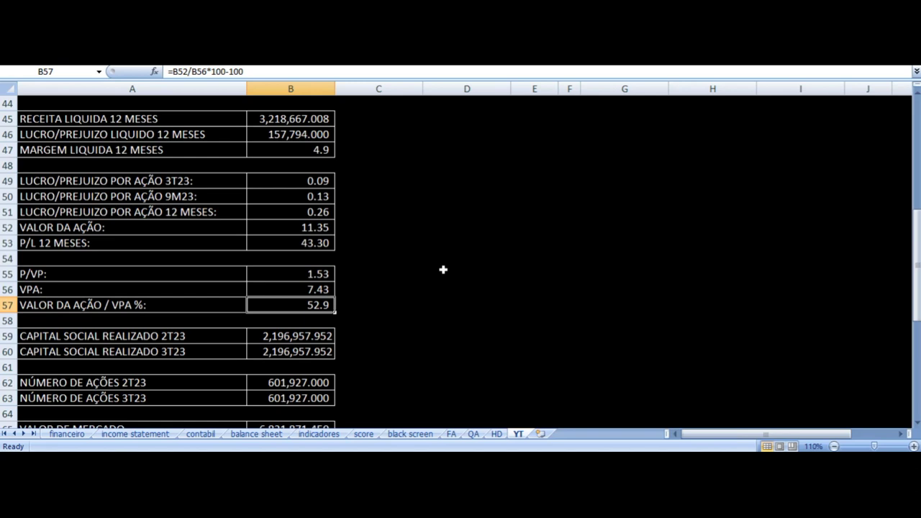
left_click(307, 227)
left_click(291, 243)
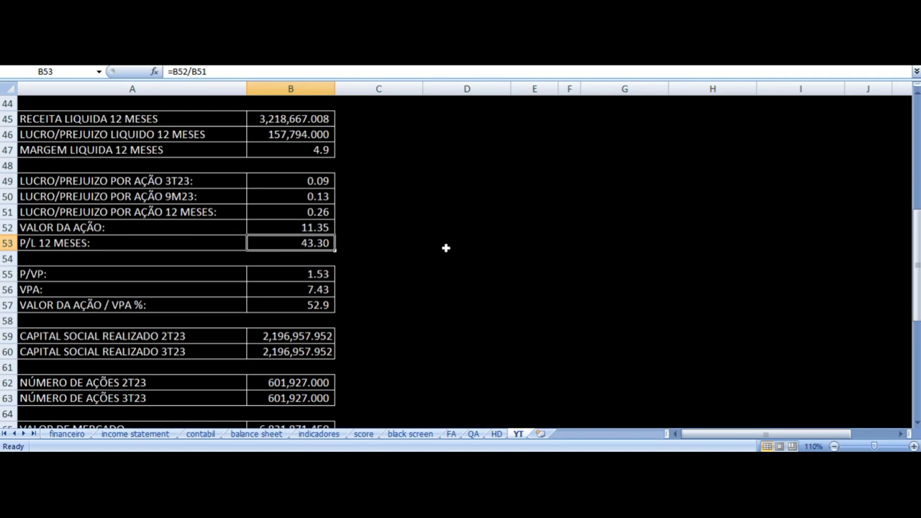
Compare CAPITAL SOCIAL REALIZADO for 2T23 and 3T23.
scroll(335, 230, "down", 2)
left_click(294, 244)
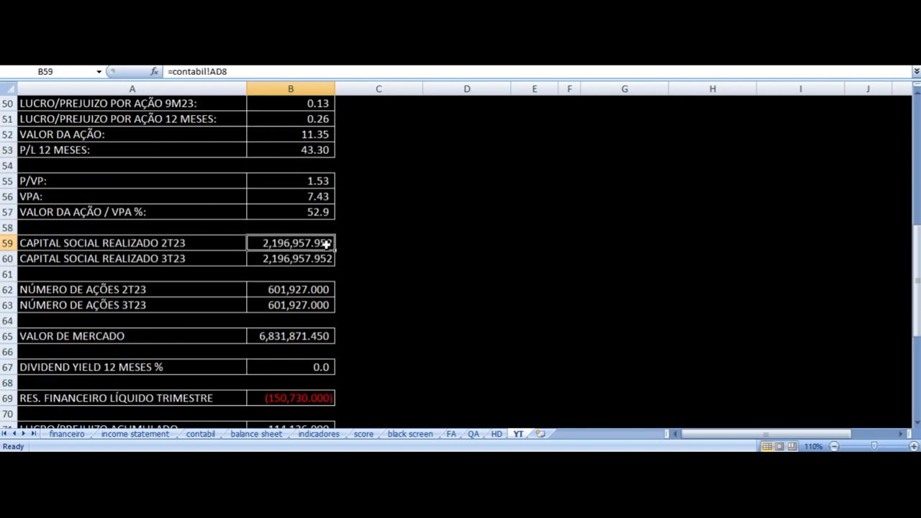
key("Left")
key("Down")
key("Right")
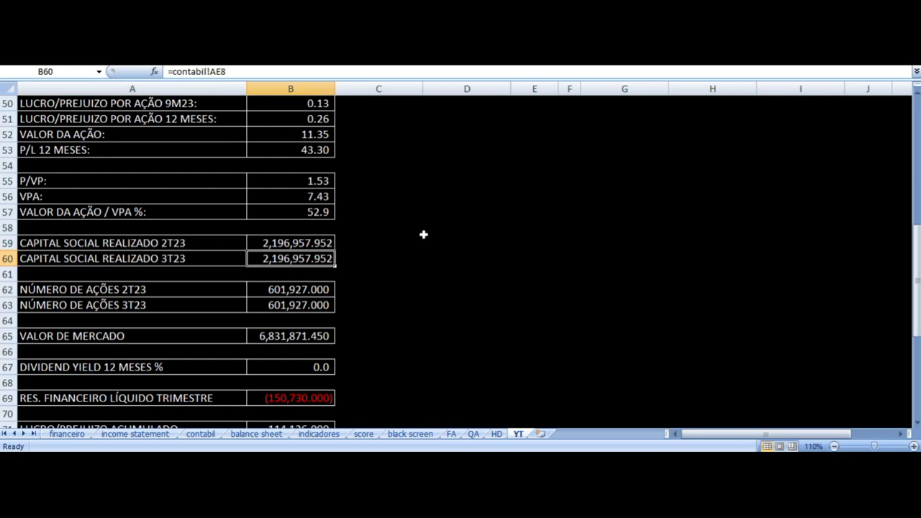
Compare NÚMERO DE AÇÕES for 2T23 and 3T23, and check VALOR DE MERCADO.
scroll(423, 234, "down", 2)
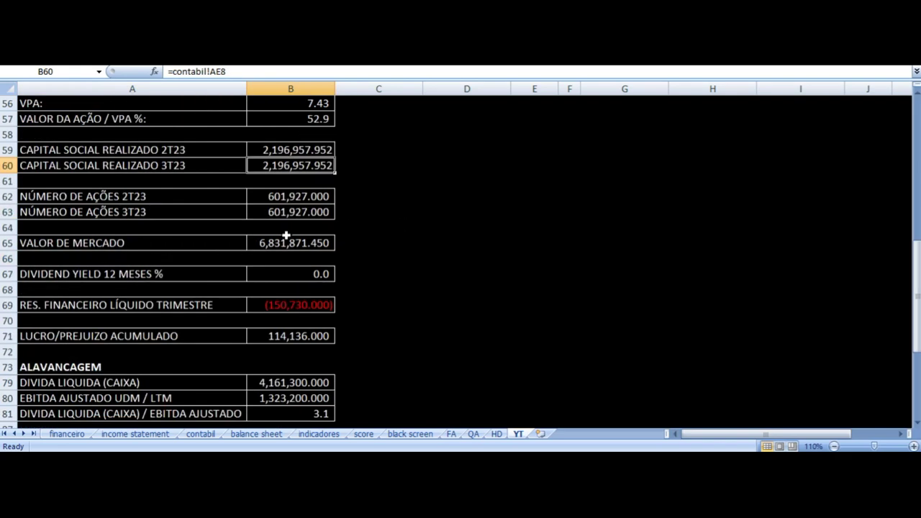
left_click(281, 196)
key("Down")
key("Down")
key("Down")
key("Left")
key("Right")
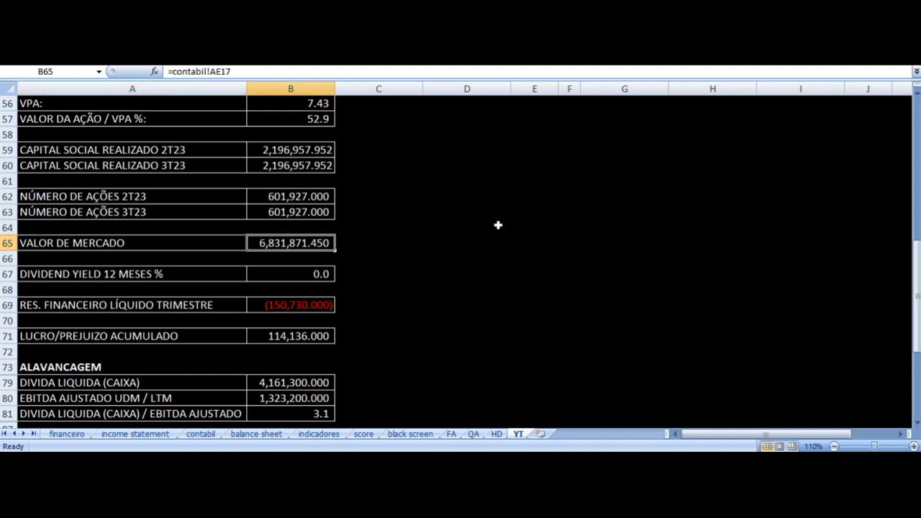
Check DIVIDEND YIELD 12 MESES %.
key("Down")
key("Down")
key("Left")
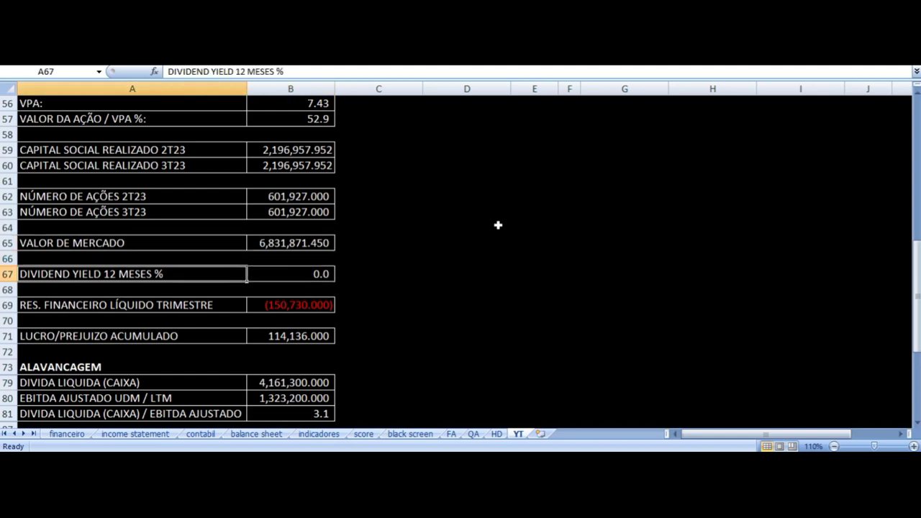
Review RES. FINANCEIRO LÍQUIDO TRIMESTRE and LUCRO/PREJUIZO ACUMULADO.
left_click(269, 304)
scroll(269, 302, "down", 2)
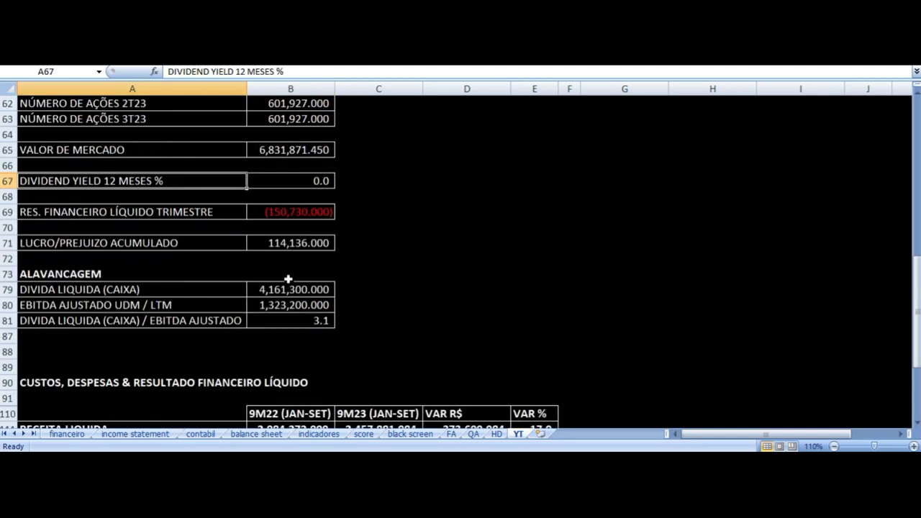
key("Left")
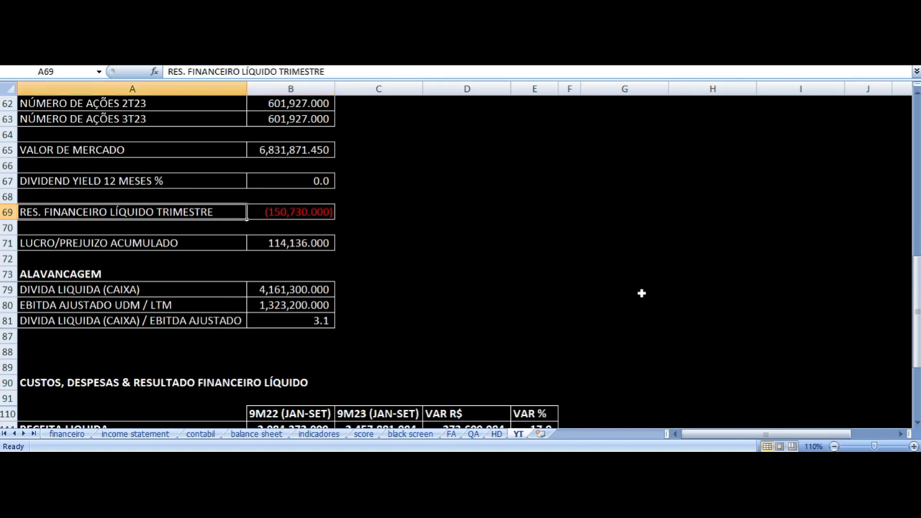
key("Right")
key("Down")
key("Down")
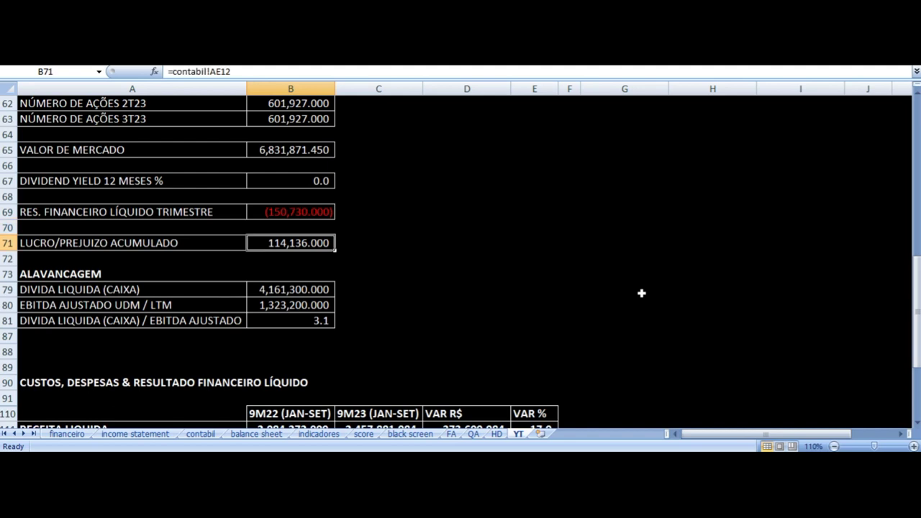
Examine the ALAVANCAGEM figures: DIVIDA LIQUIDA (CAIXA), EBITDA AJUSTADO UDM / LTM and the ratio between them.
key("Left")
key("Down")
key("Down")
key("Down")
key("Down")
key("Right")
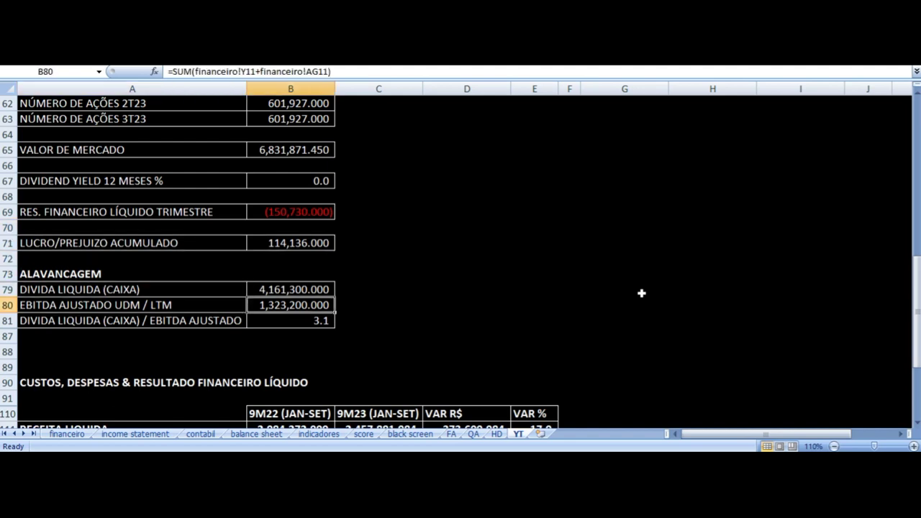
key("Down")
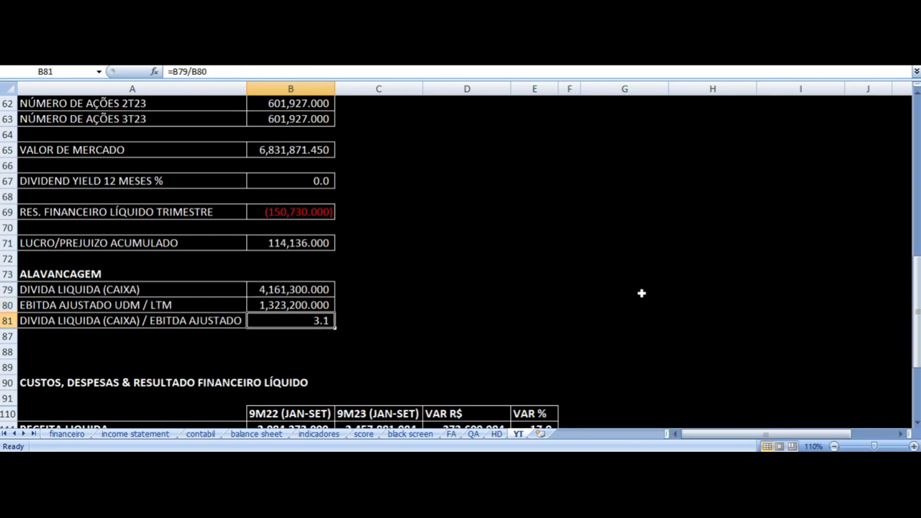
Recheck RES. FINANCEIRO LÍQUIDO TRIMESTRE alongside the DIVIDA LIQUIDA (CAIXA) / EBITDA AJUSTADO ratio.
key("Up")
key("Up")
key("Up")
key("Up")
key("Up")
key("Up")
key("Up")
key("Left")
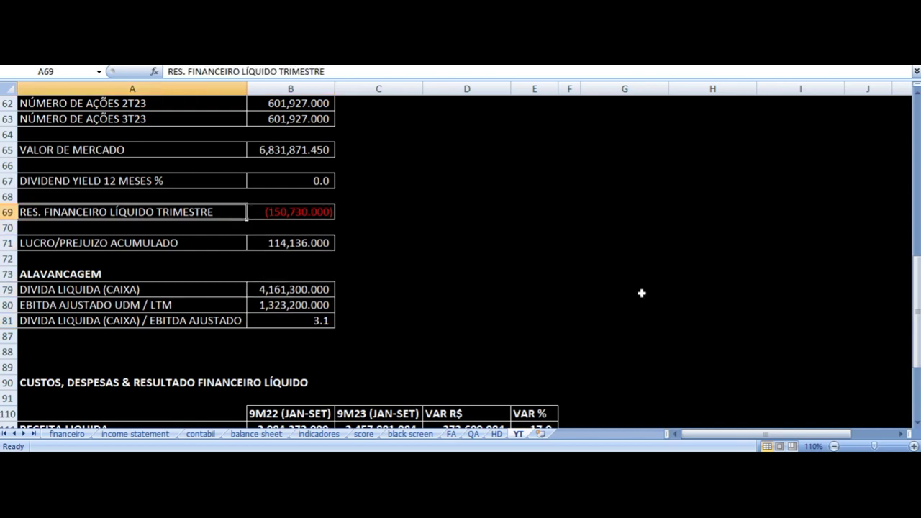
key("Right")
key("Down")
key("Up")
key("Left")
key("Right")
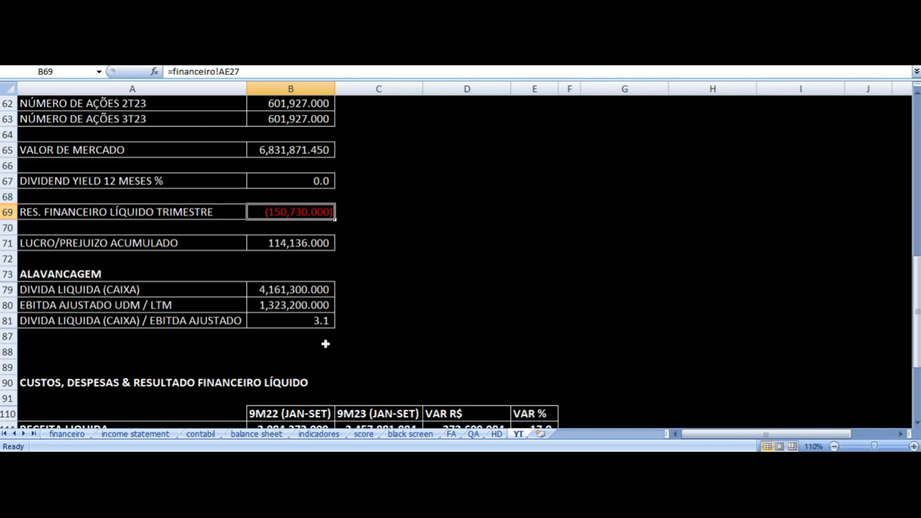
left_click(291, 324)
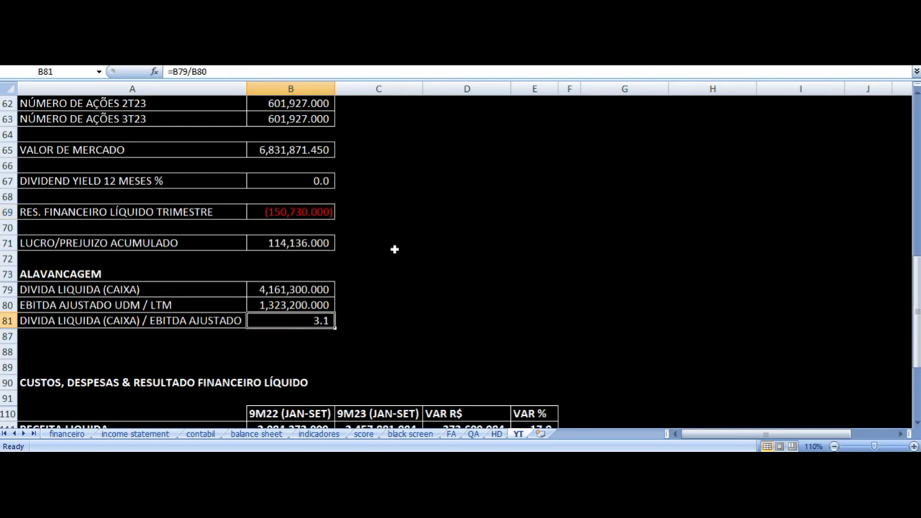
In the CUSTOS, DESPESAS & RESULTADO FINANCEIRO LÍQUIDO table, check the 9M22 to 9M23 RECEITA LIQUIDA variation in R$ and percent.
scroll(394, 248, "down", 5)
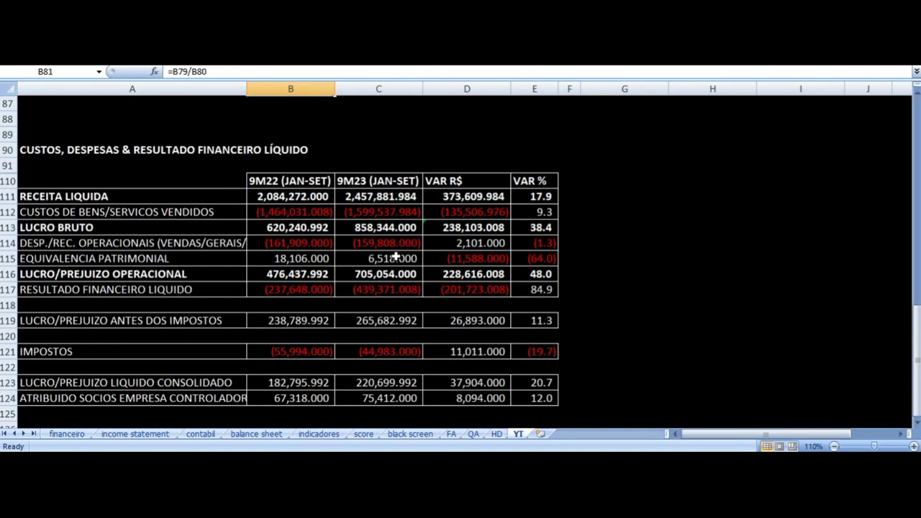
scroll(395, 257, "down", 1)
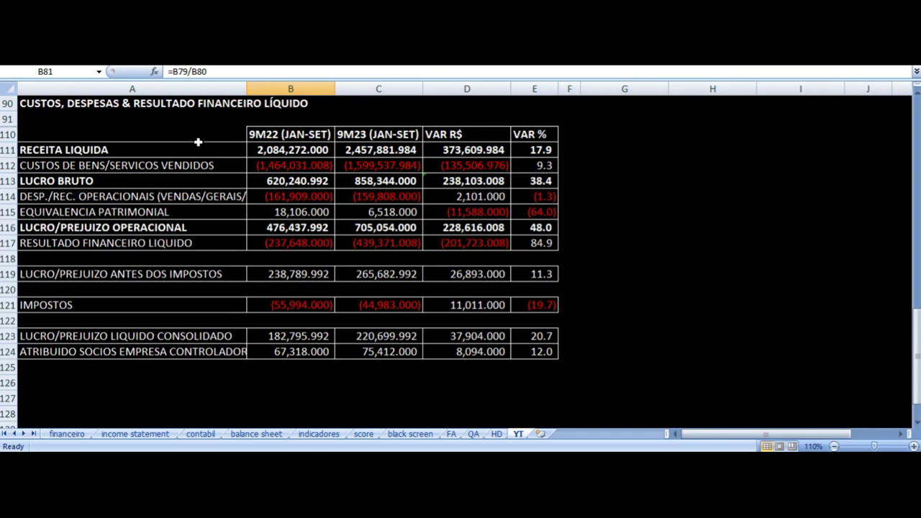
left_click(284, 134)
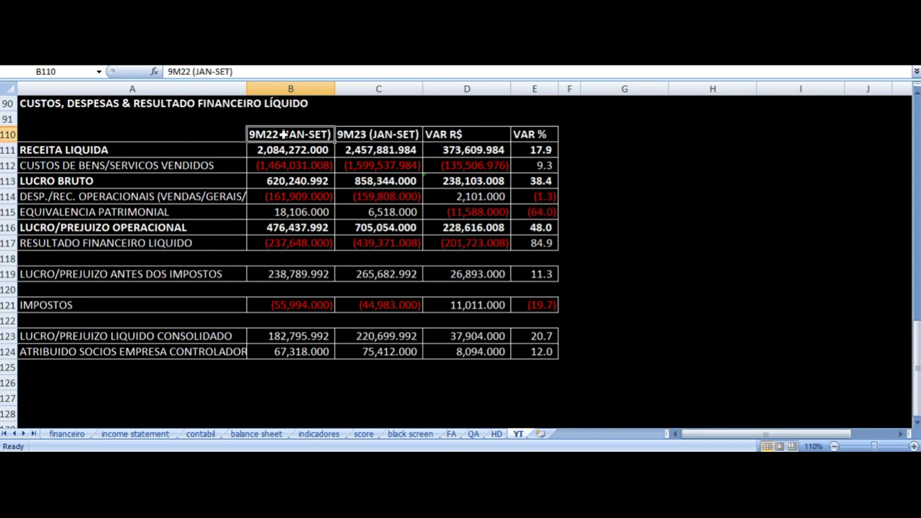
left_click(377, 134)
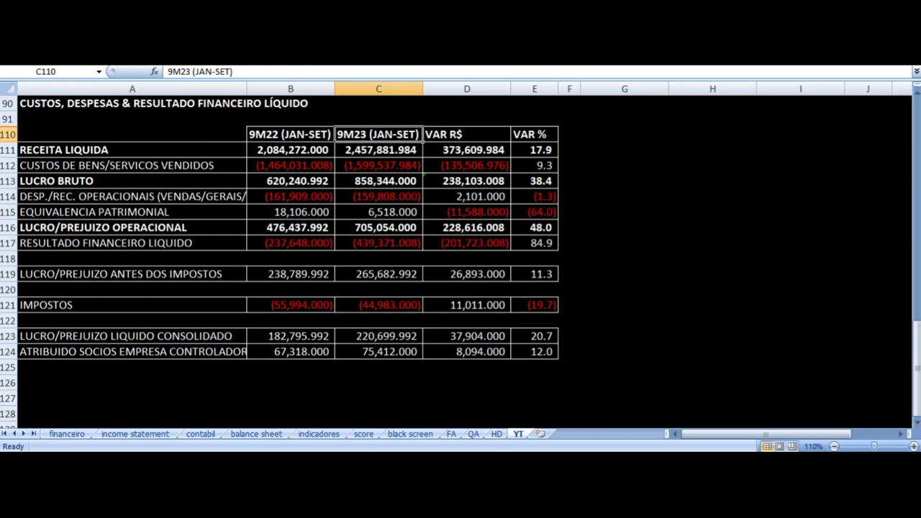
left_click(466, 135)
left_click(466, 149)
left_click(534, 150)
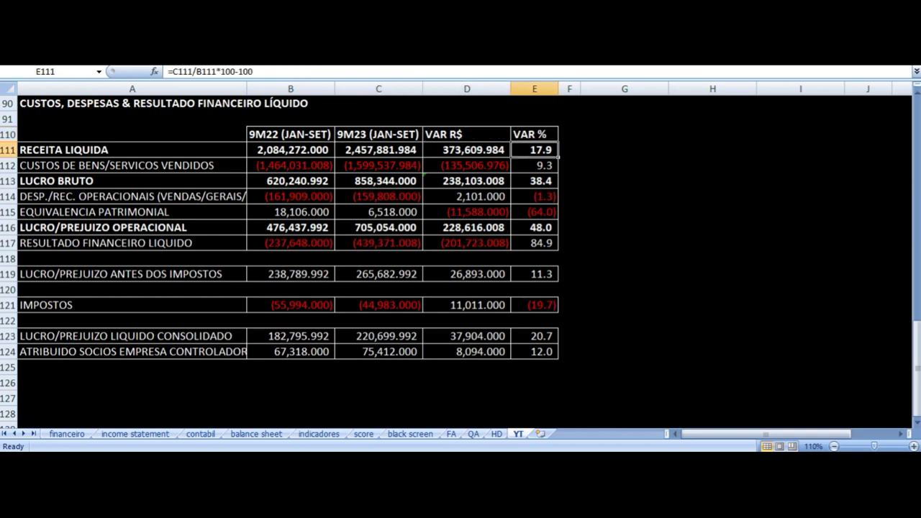
Check the CUSTOS DE BENS/SERVICOS VENDIDOS percentage variation and read across the LUCRO BRUTO row for 9M22 and 9M23.
left_click(533, 166)
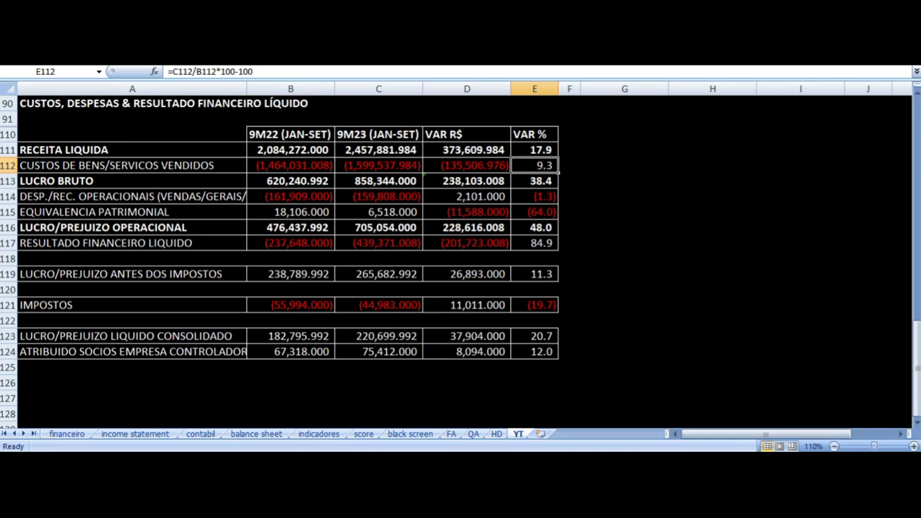
key("Down")
key("Left")
key("Left")
key("Left")
key("Left")
key("Right")
key("Right")
key("Right")
key("Right")
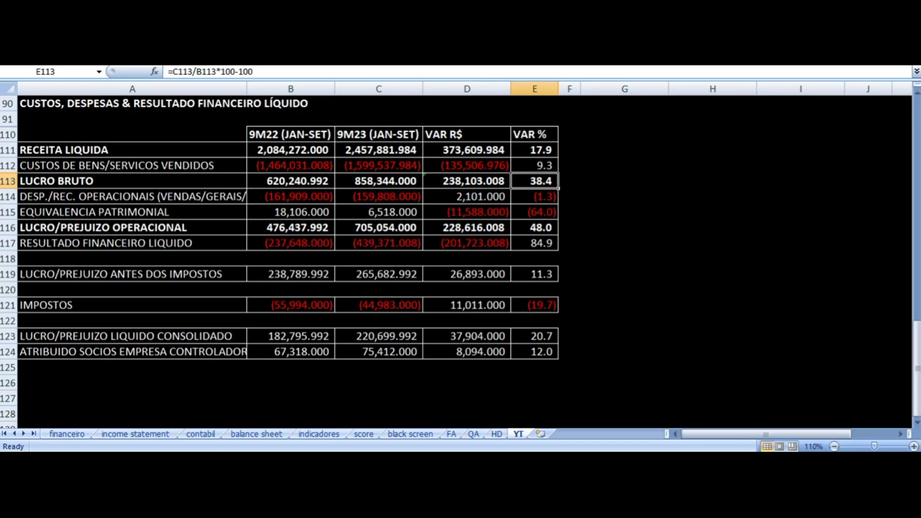
Compare the LUCRO BRUTO figures of both periods with the 9M22 RECEITA LIQUIDA.
key("Left")
key("Left")
key("Left")
key("Left")
key("Right")
key("Right")
key("Left")
key("Up")
key("Up")
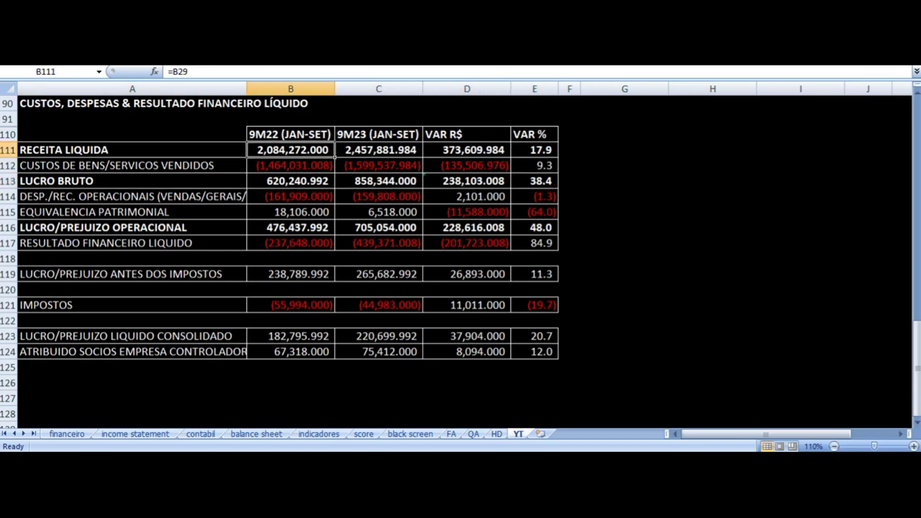
Review the 9M23 RECEITA LIQUIDA against the R$ and percentage variation of CUSTOS DE BENS/SERVICOS VENDIDOS.
key("Right")
key("Down")
key("Right")
key("Right")
key("Right")
key("Right")
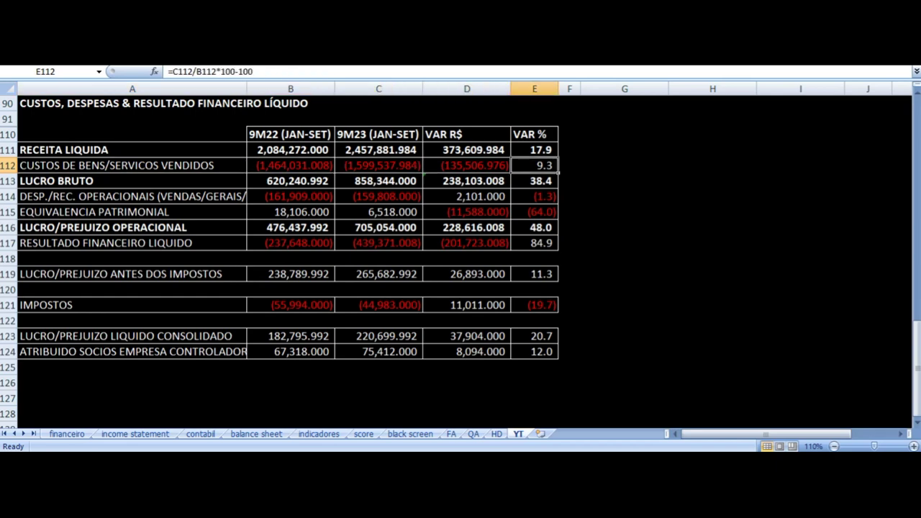
key("Left")
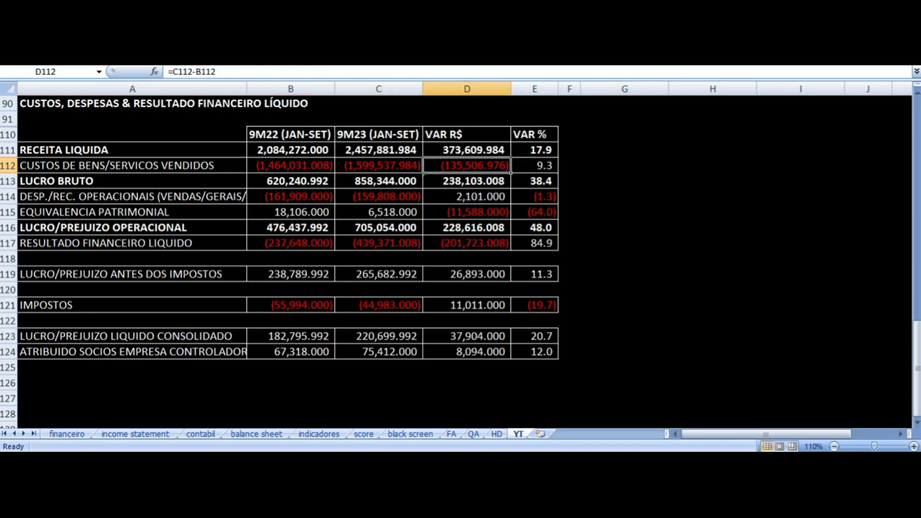
Recheck the 9M23 LUCRO BRUTO and its variation in R$ and percent.
key("Down")
key("Left")
key("Right")
key("Right")
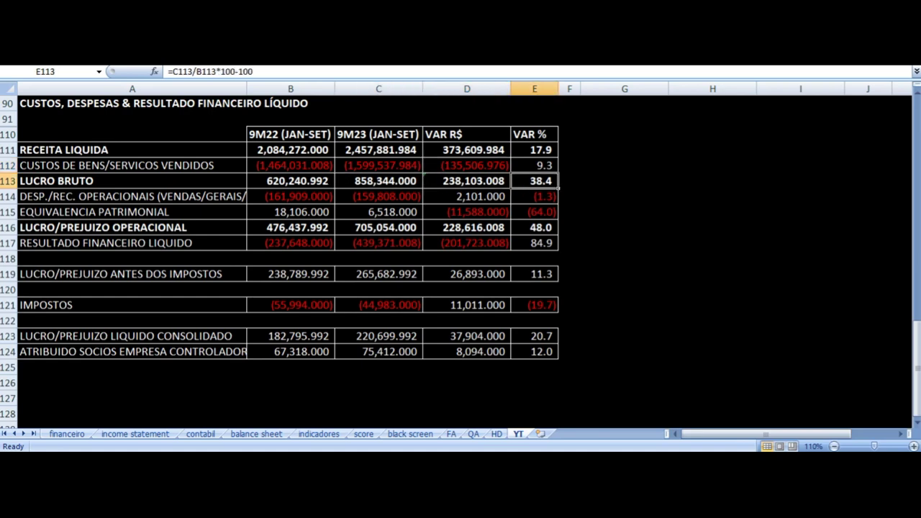
Examine DESP./REC. OPERACIONAIS for 9M22 and 9M23, including the R$ and percentage variation.
key("Down")
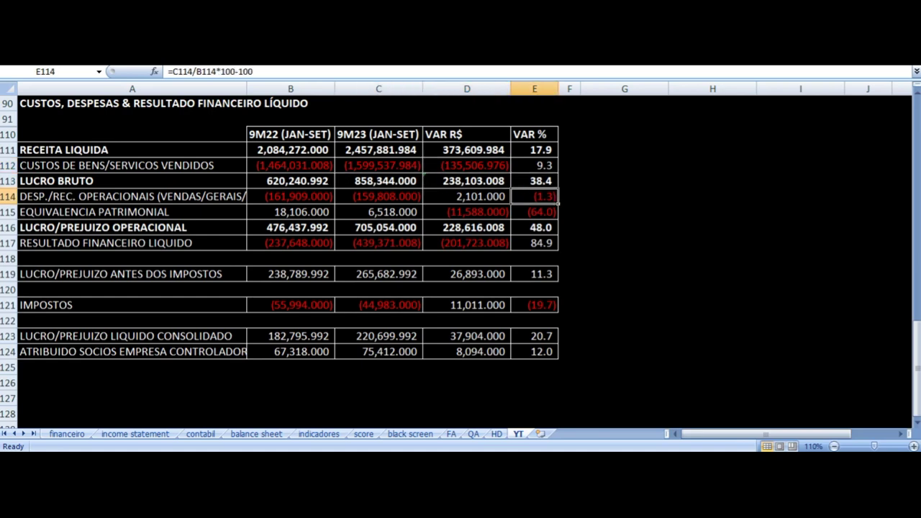
key("Left")
key("Left")
key("Left")
key("Left")
key("Right")
key("Right")
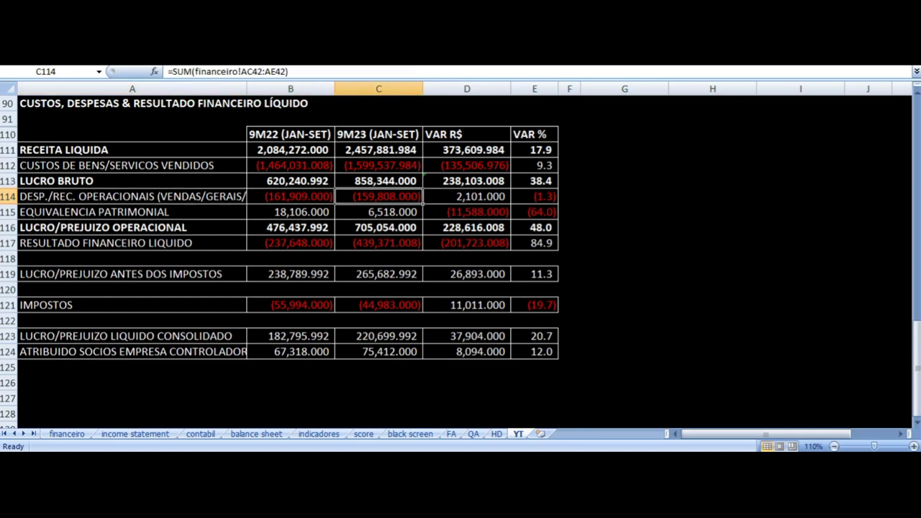
key("Left")
key("Right")
key("Right")
key("Right")
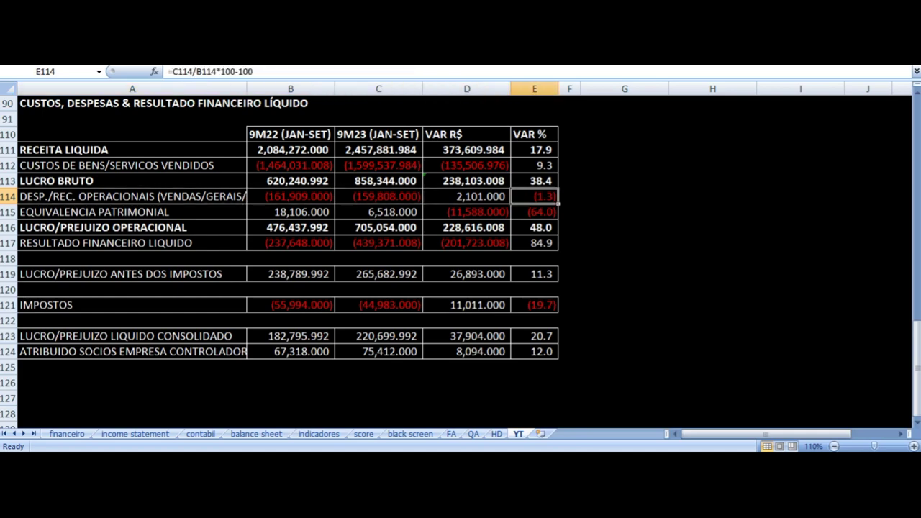
Review the EQUIVALENCIA PATRIMONIAL row from 9M22 to 9M23 with its variation in R$ and percent.
key("Down")
key("Left")
key("Left")
key("Left")
key("Left")
key("Right")
key("Right")
key("Right")
key("Right")
key("Left")
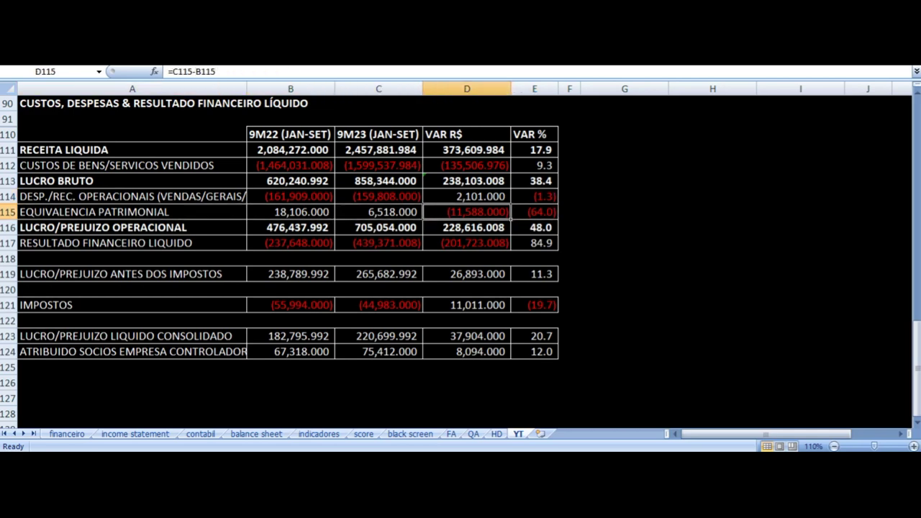
key("Right")
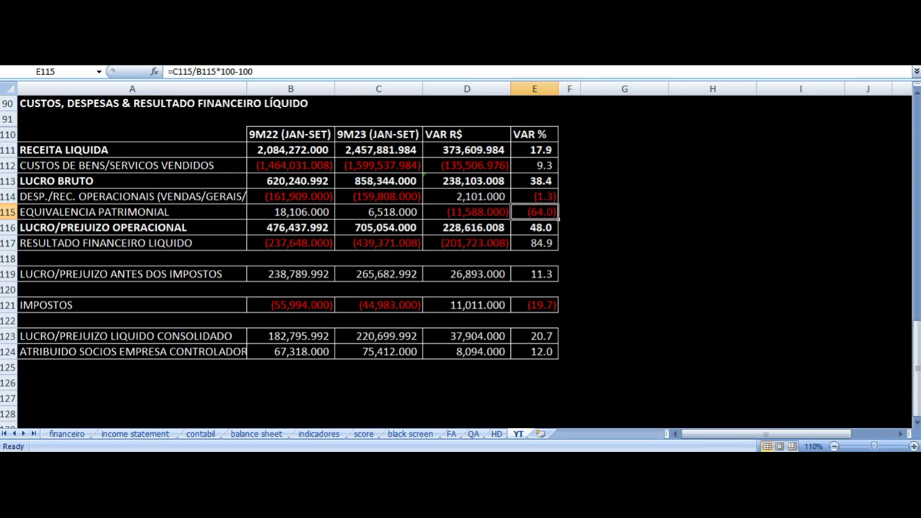
Examine LUCRO/PREJUIZO OPERACIONAL for 9M22 and 9M23 and its R$ and percentage variation.
key("Down")
key("Left")
key("Left")
key("Left")
key("Left")
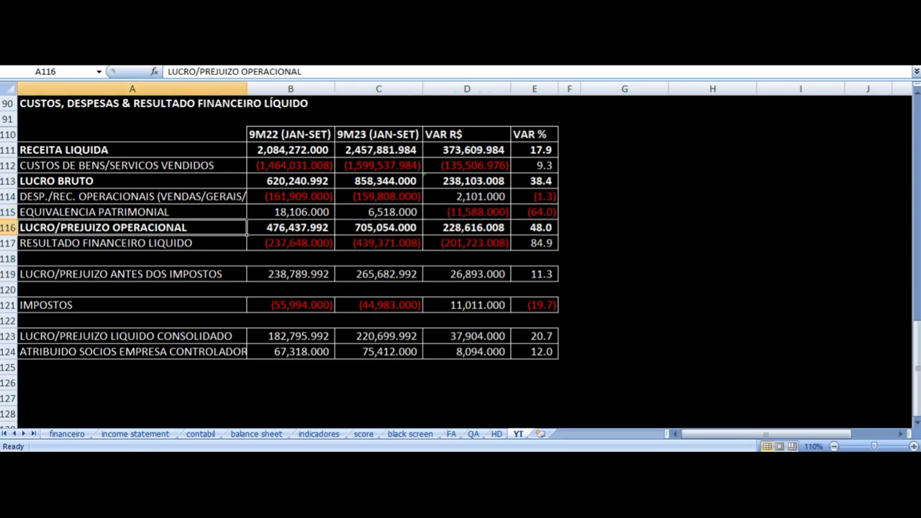
key("Right")
key("Right")
key("Right")
key("Right")
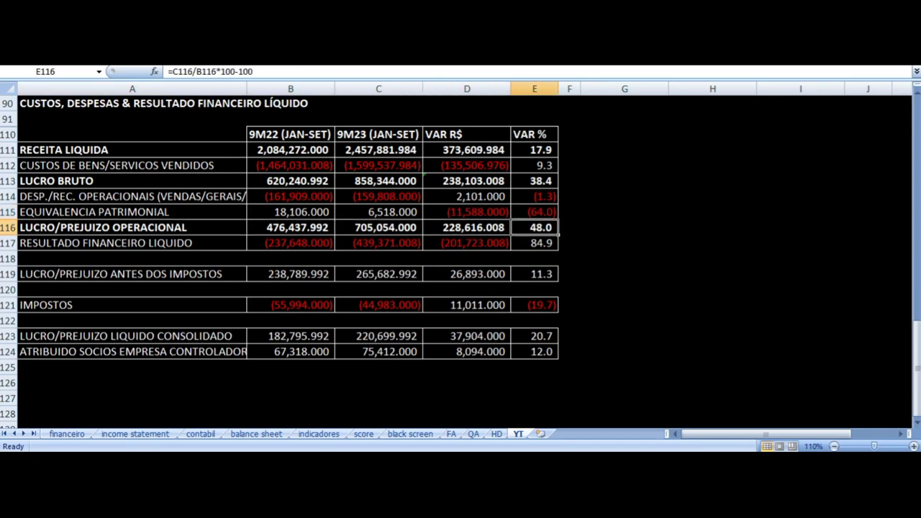
key("Left")
key("Left")
key("Left")
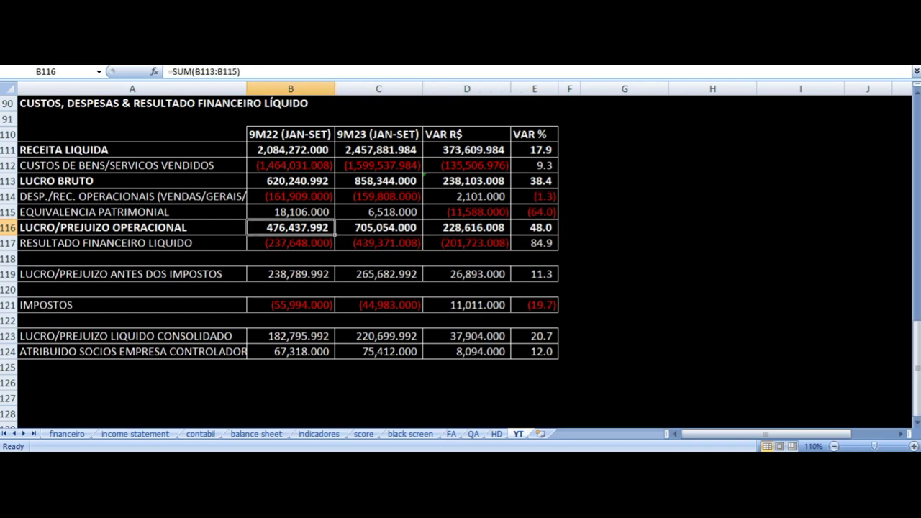
key("Right")
key("Right")
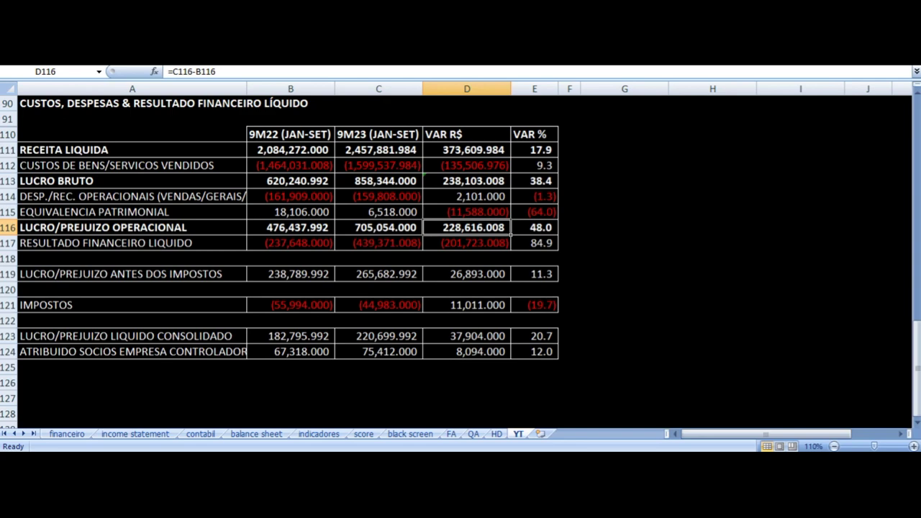
Compare the 9M22 and 9M23 RESULTADO FINANCEIRO LIQUIDO and check its variation in R$.
key("Down")
key("Left")
key("Left")
key("Left")
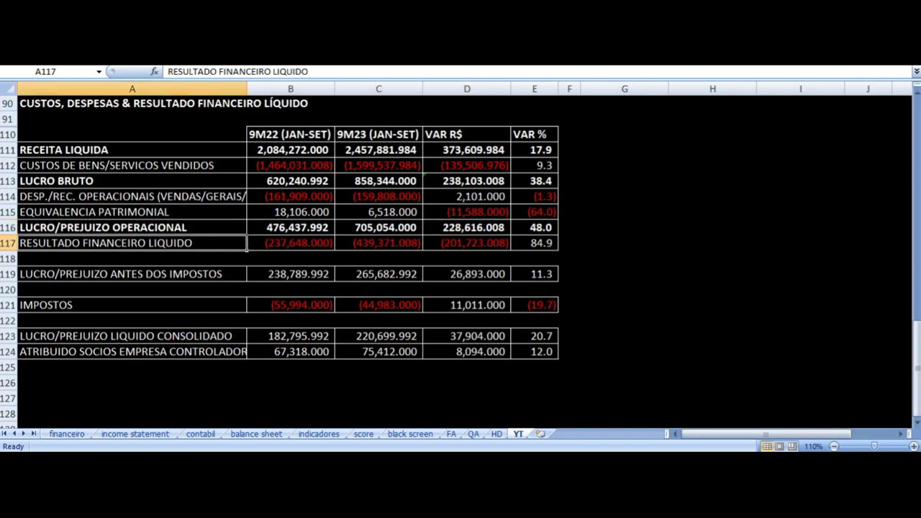
key("Right")
key("Right")
key("Left")
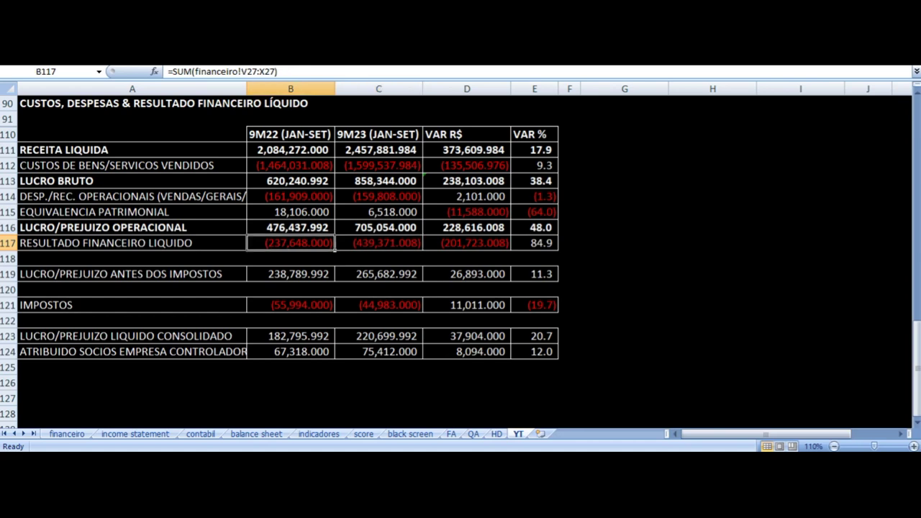
key("Right")
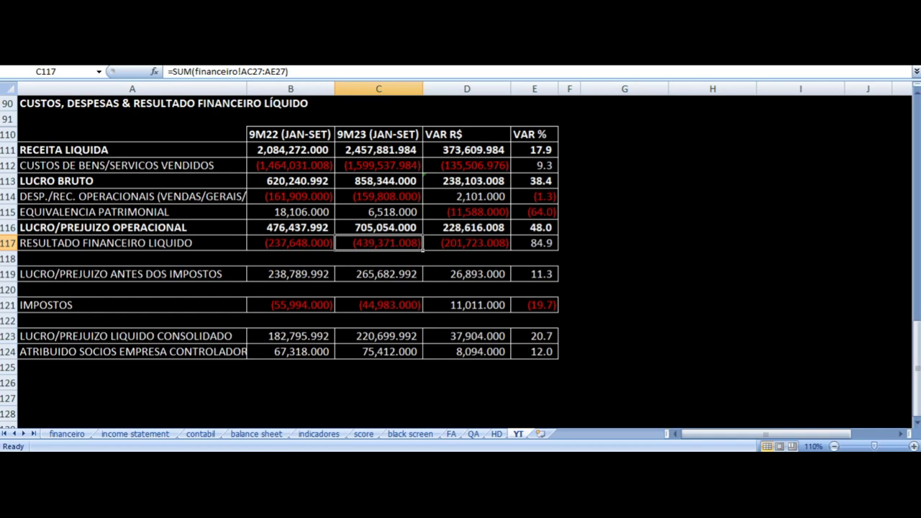
key("Right")
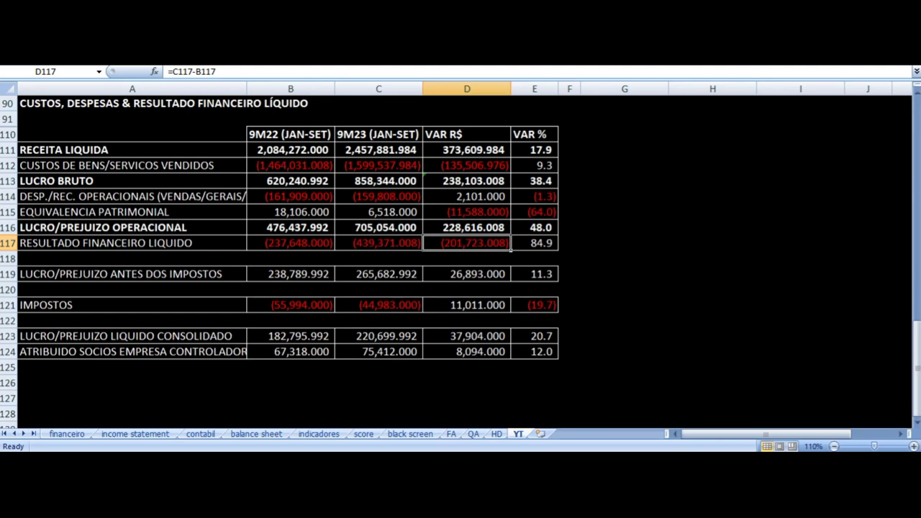
Check the RESULTADO FINANCEIRO LIQUIDO percentage variation and reread the row for both nine-month periods.
key("Right")
key("Left")
key("Left")
key("Left")
key("Left")
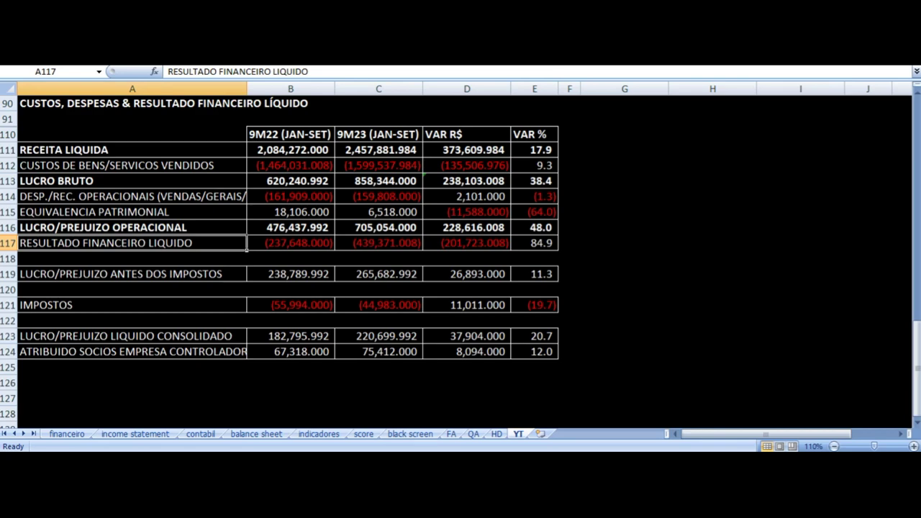
key("Right")
key("Right")
key("Right")
key("Left")
key("Left")
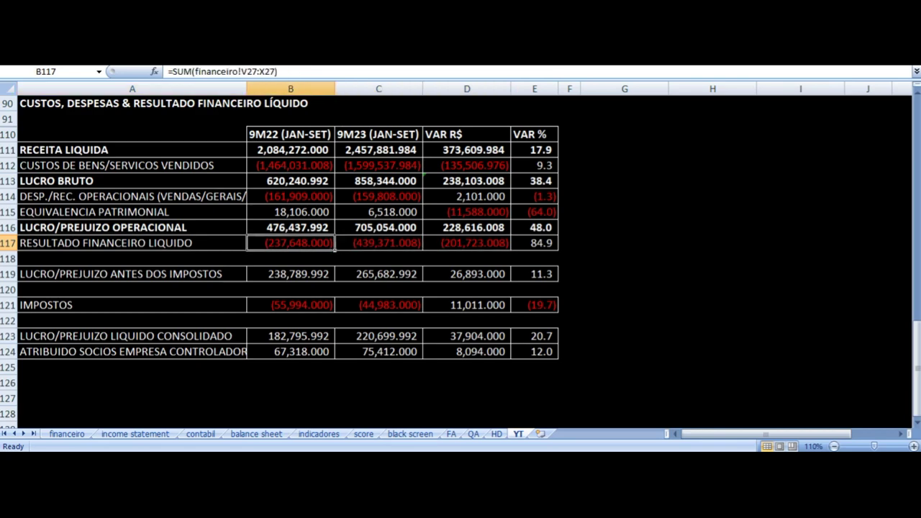
key("Right")
key("Right")
key("Right")
key("Left")
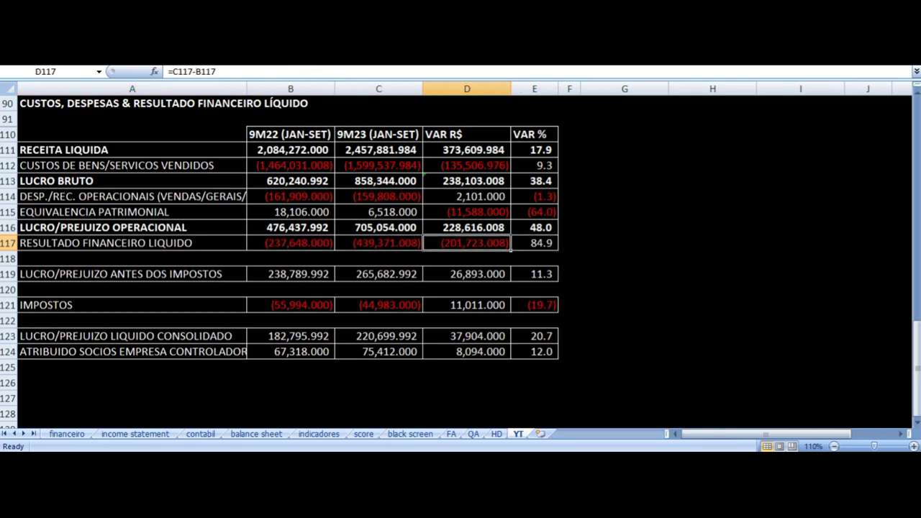
Revisit the LUCRO/PREJUIZO OPERACIONAL row, focusing on the 9M23 value and the R$ variation.
key("Up")
key("Left")
key("Left")
key("Left")
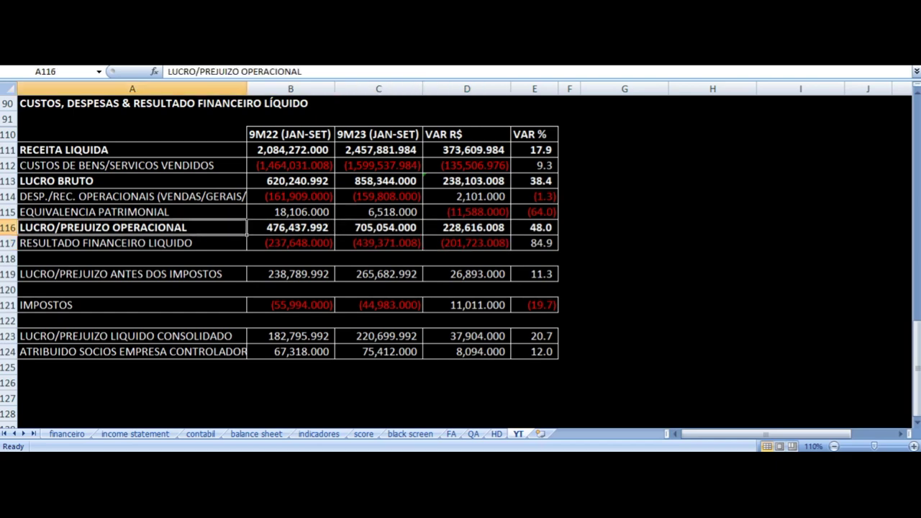
key("Right")
key("Right")
key("Right")
left_click(379, 227)
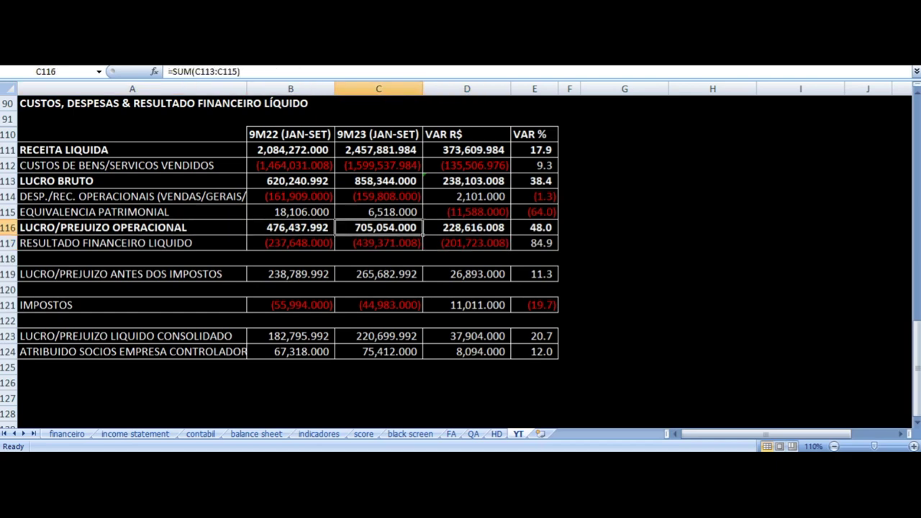
left_click(467, 228)
Contrast the RESULTADO FINANCEIRO LIQUIDO variation in R$ with the operating profit variation.
left_click(466, 243)
key("Left")
key("Left")
key("Left")
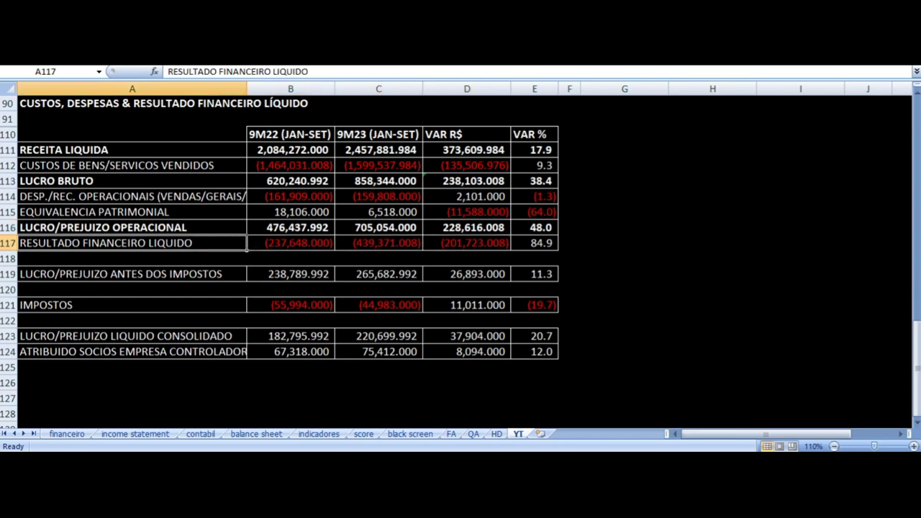
key("Right")
key("Right")
key("Right")
Review LUCRO/PREJUIZO ANTES DOS IMPOSTOS for 9M22 and 9M23 with its variation in R$ and percent.
key("Down")
key("Down")
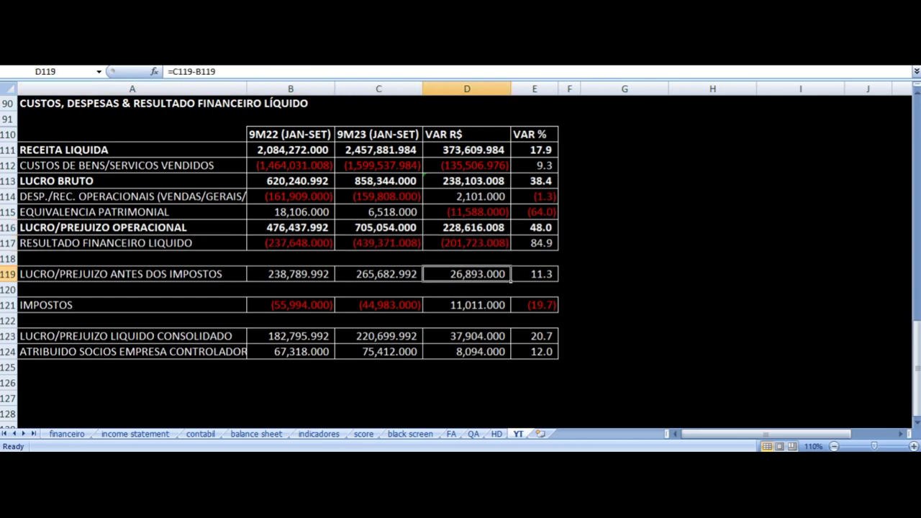
key("Left")
key("Left")
key("Left")
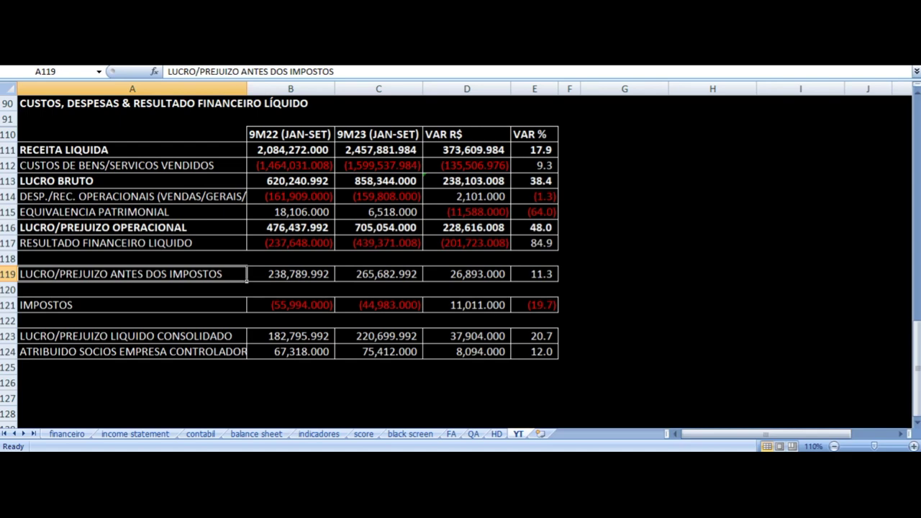
key("Right")
key("Right")
key("Right")
key("Right")
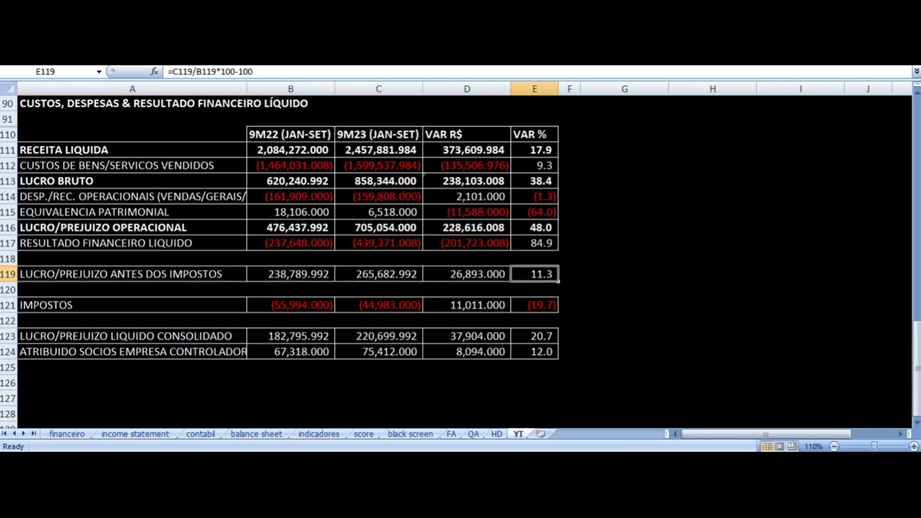
Return to the LUCRO/PREJUIZO OPERACIONAL row and recheck its percentage variation.
key("Up")
key("Up")
key("Up")
key("Left")
key("Left")
key("Left")
key("Left")
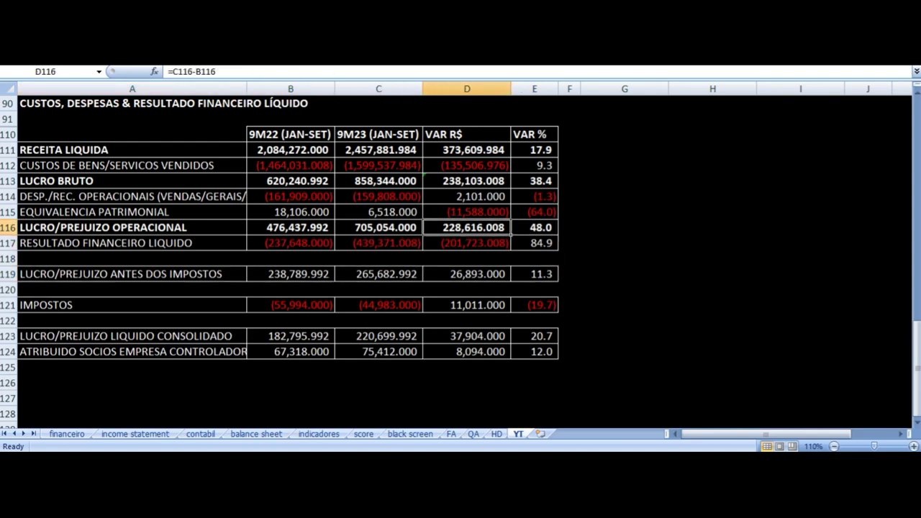
key("Right")
key("Right")
key("Right")
key("Right")
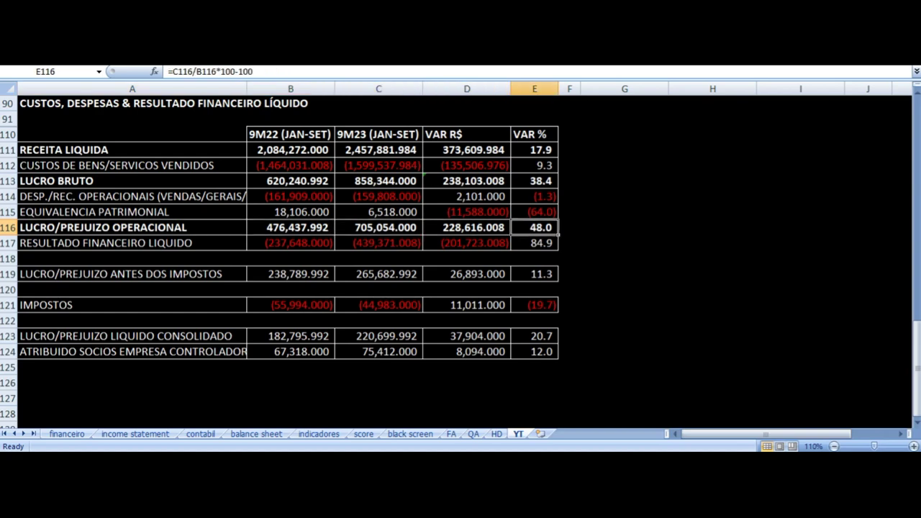
Compare the VAR % of RESULTADO FINANCEIRO LIQUIDO with that of LUCRO/PREJUIZO ANTES DOS IMPOSTOS.
key("Down")
key("Down")
key("Down")
key("Down")
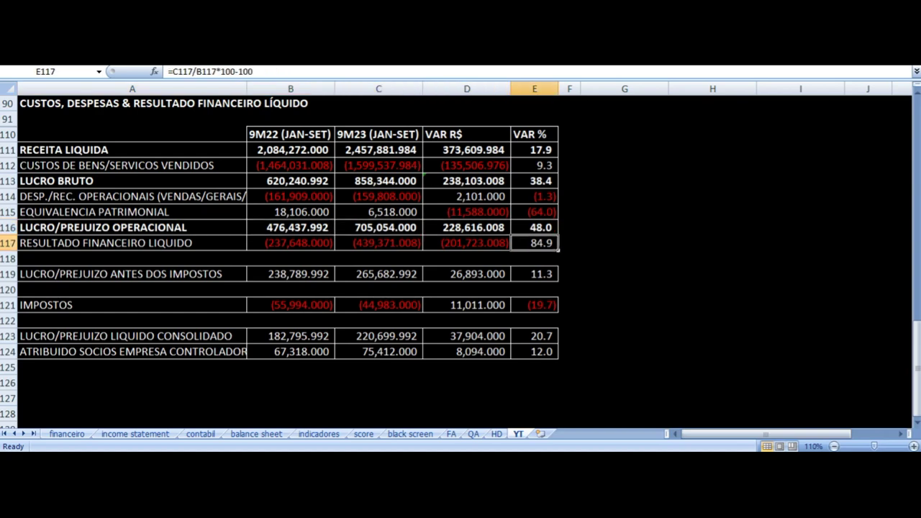
key("Up")
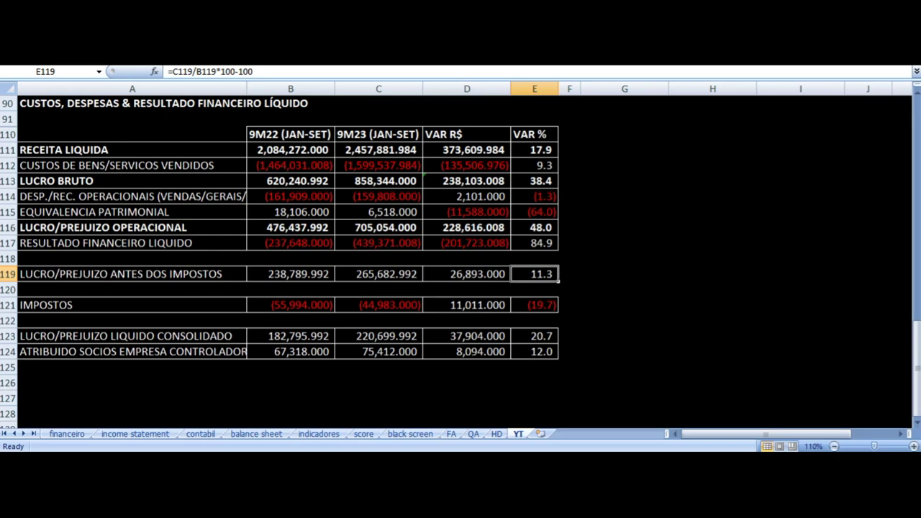
Review the VAR % column between RECEITA LIQUIDA and LUCRO/PREJUIZO ANTES DOS IMPOSTOS.
key("Up")
key("Up")
key("Up")
key("Up")
key("Up")
key("Up")
key("Up")
key("Up")
key("Down")
key("Down")
key("Down")
key("Down")
key("Down")
key("Down")
key("Down")
key("Down")
Examine the IMPOSTOS row for 9M22 and 9M23, including its variation in R$ and percent.
key("Down")
key("Down")
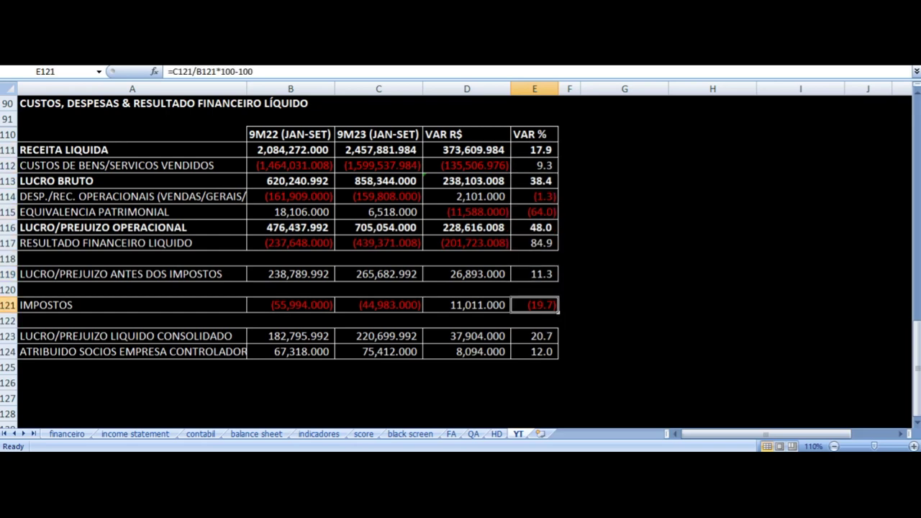
key("Left")
key("Left")
key("Left")
key("Left")
key("Right")
key("Right")
key("Right")
key("Right")
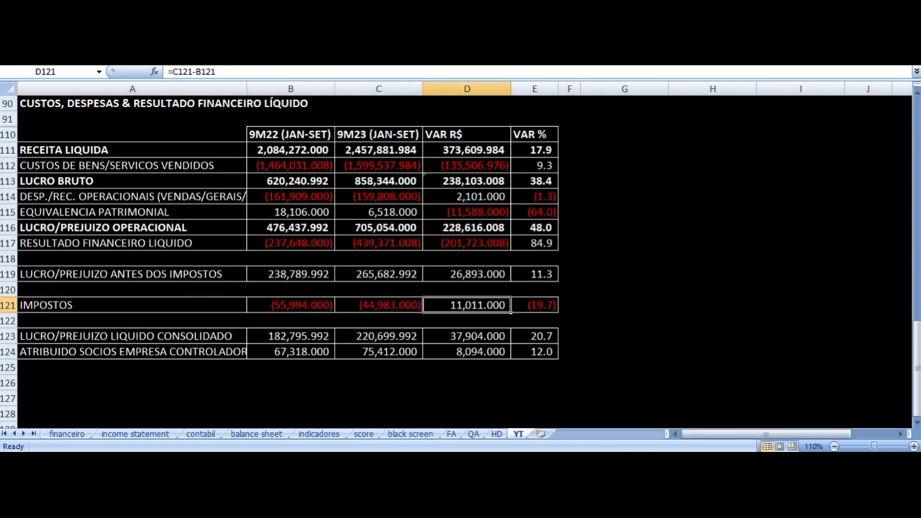
Examine the LUCRO/PREJUIZO LIQUIDO CONSOLIDADO row for 9M22 and 9M23, including its variation in R$ and percent.
key("Left")
key("Left")
key("Left")
key("Down")
key("Down")
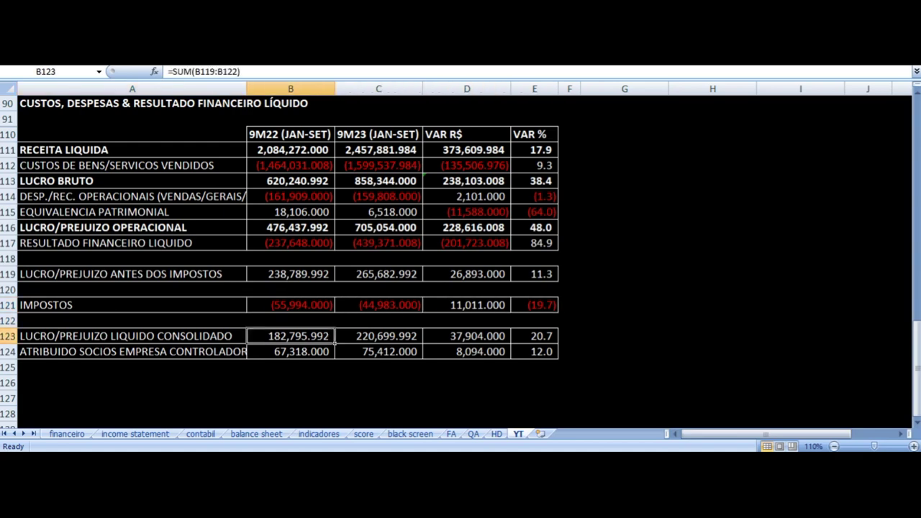
key("Left")
key("Right")
key("Right")
key("Right")
key("Right")
left_click(290, 336)
key("Right")
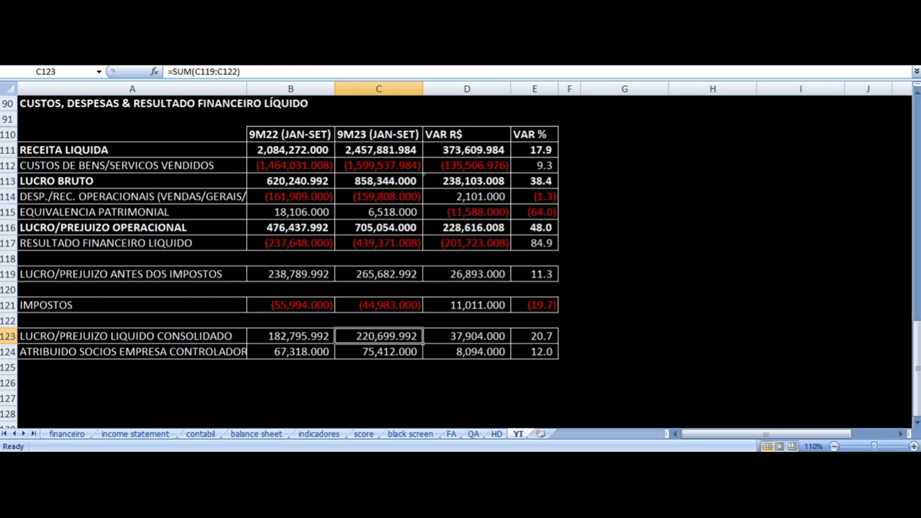
key("Right")
Examine the ATRIBUIDO SOCIOS EMPRESA CONTROLADORA row for 9M22 and 9M23, including its variation in R$ and percent.
key("Down")
left_click(245, 352)
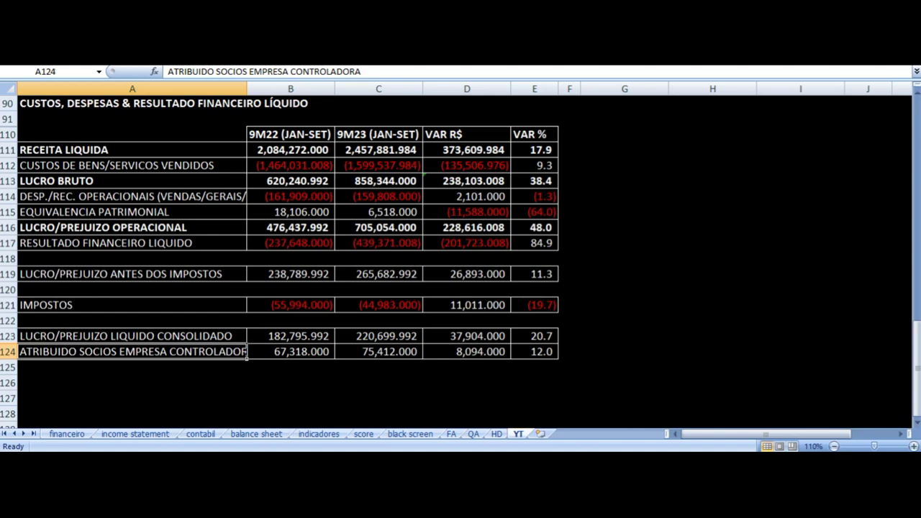
key("Right")
key("Right")
key("Right")
key("Right")
key("Left")
key("Left")
key("Left")
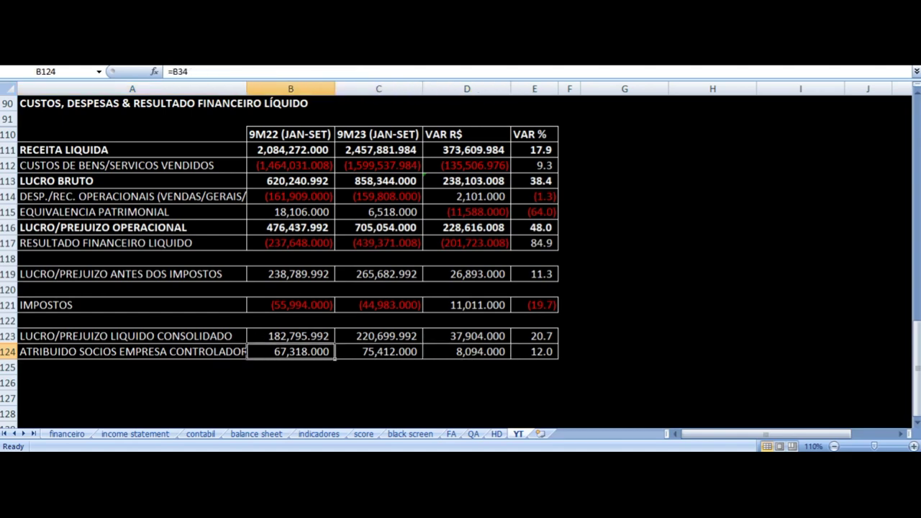
key("Right")
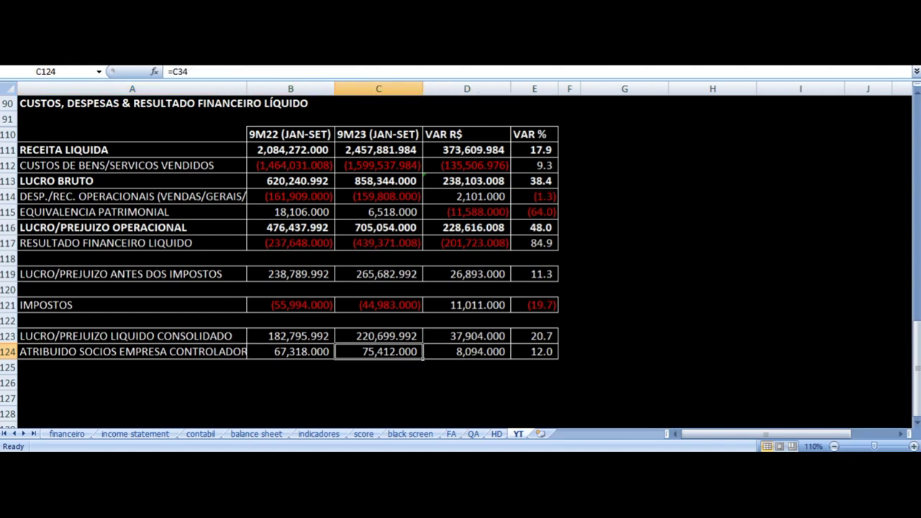
key("Right")
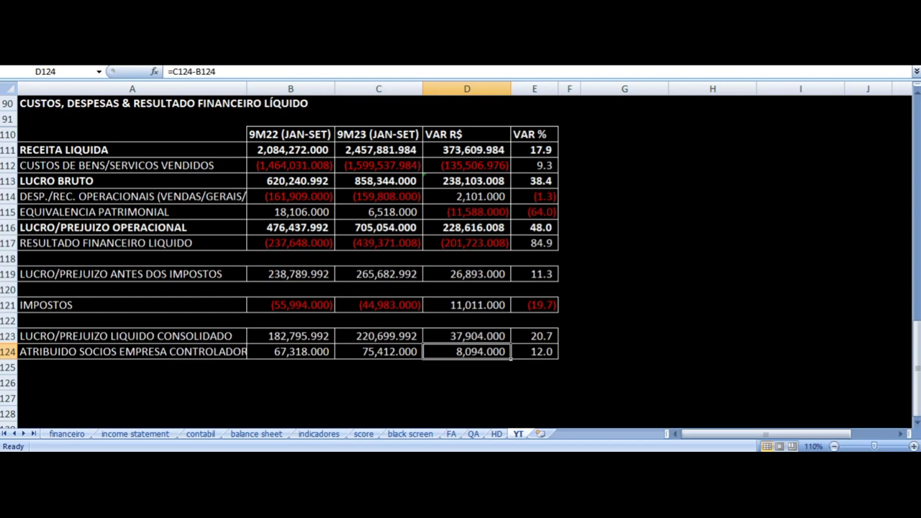
Compare the variations of CUSTOS DE BENS/SERVICOS VENDIDOS, RECEITA LIQUIDA and RESULTADO FINANCEIRO LIQUIDO.
left_click(538, 165)
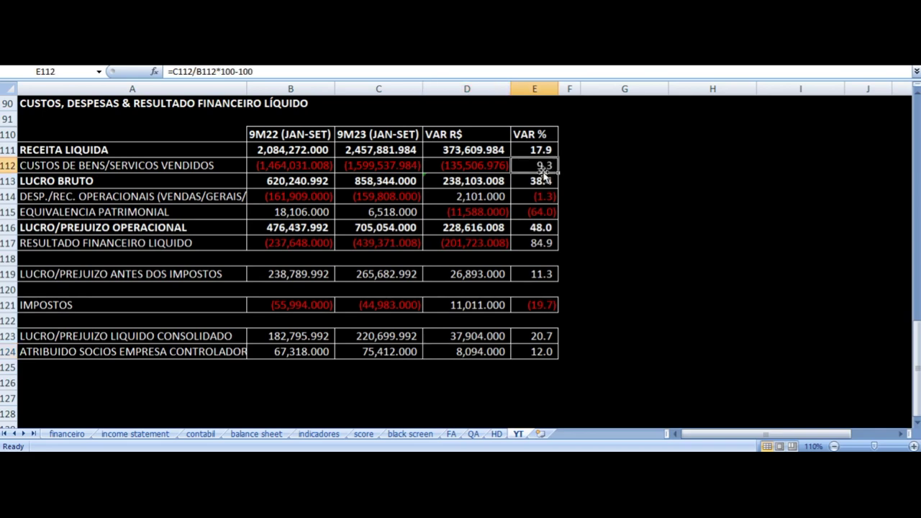
left_click(465, 149)
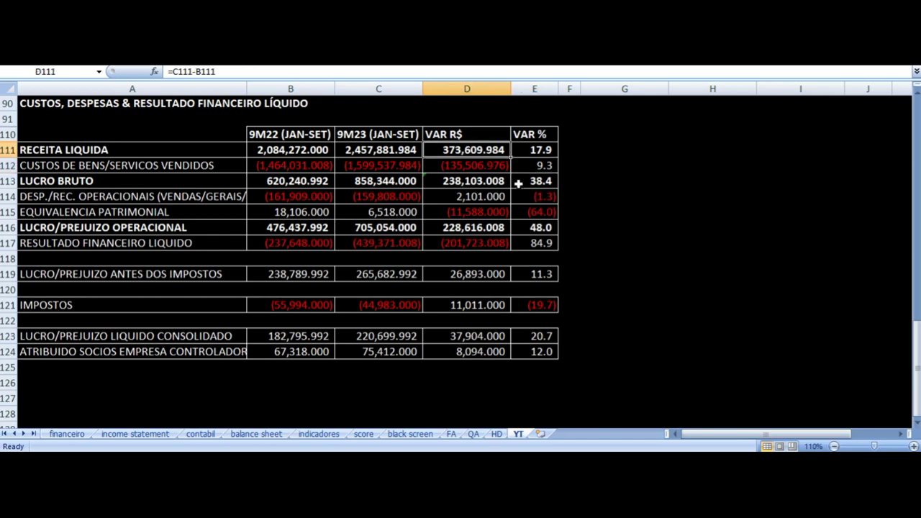
left_click(481, 244)
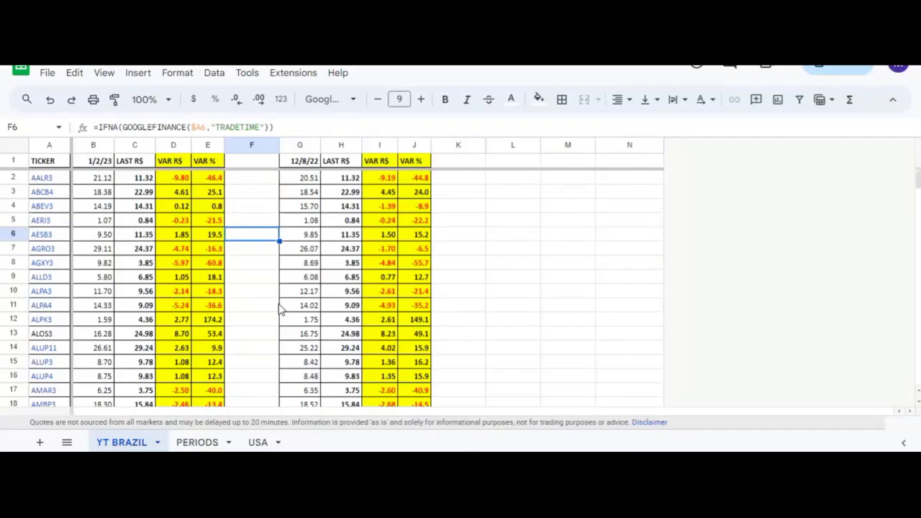
In the YT BRAZIL sheet in Google Sheets, review AESB3's 1/2/23 price, last price and variation in R$ and percent.
key("Left")
key("Left")
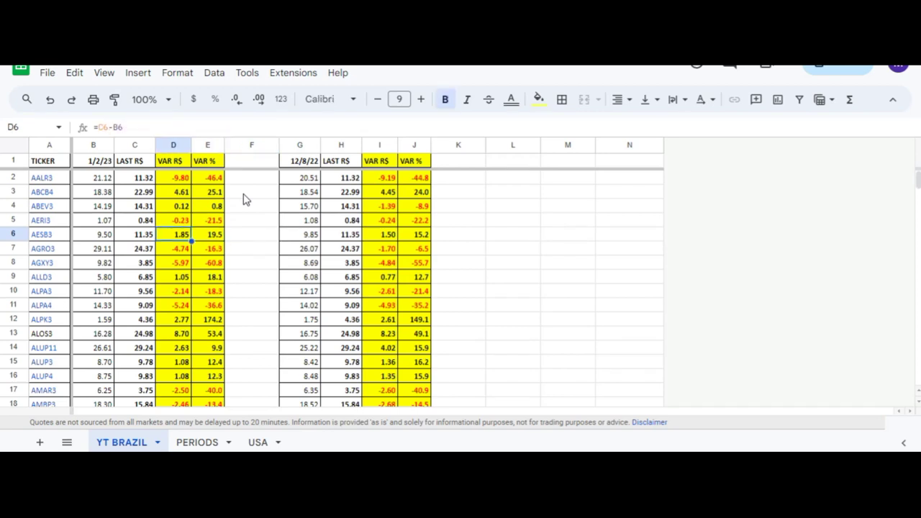
key("Left")
key("Left")
key("Left")
key("Right")
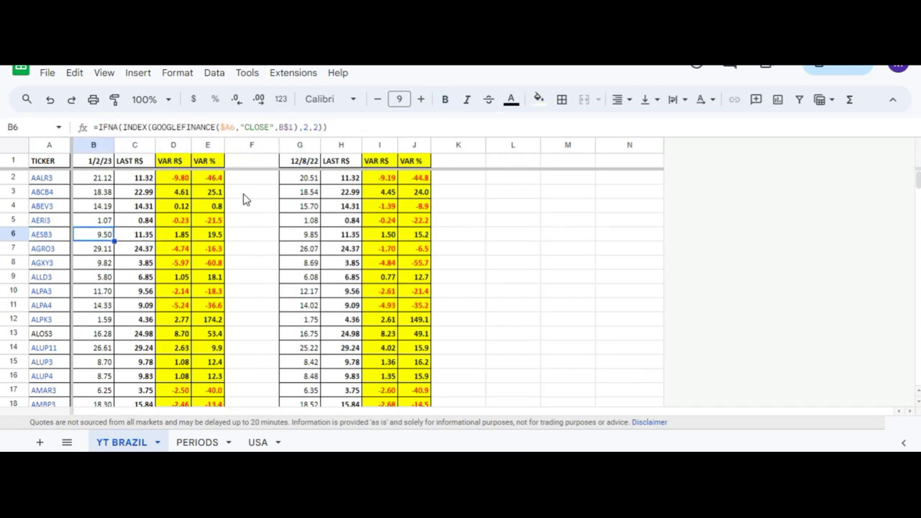
key("Right")
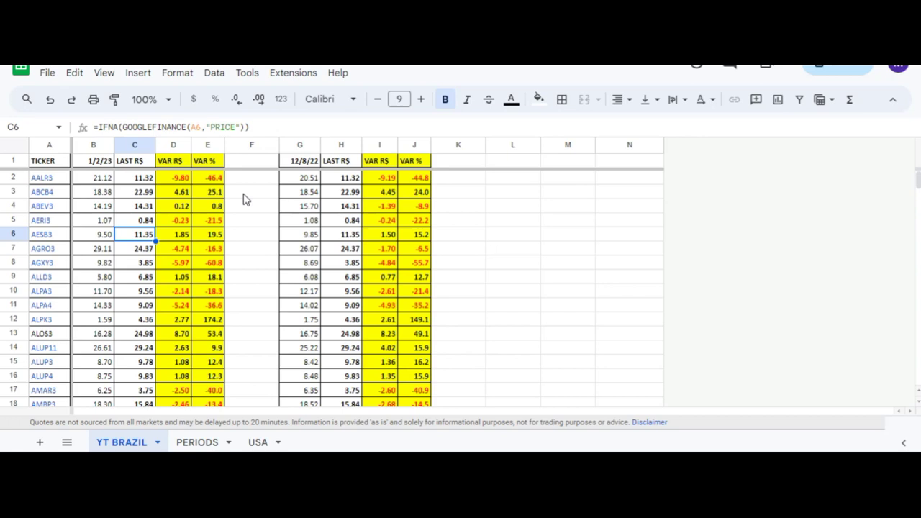
key("Right")
key("Right")
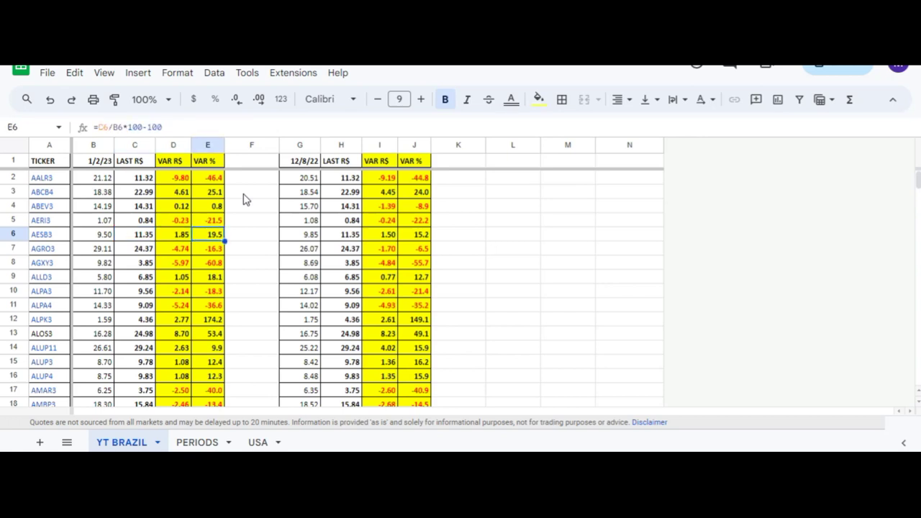
Review AESB3's 12/8/22 price against its last price, including the variation in R$ and percent.
key("Right")
key("Right")
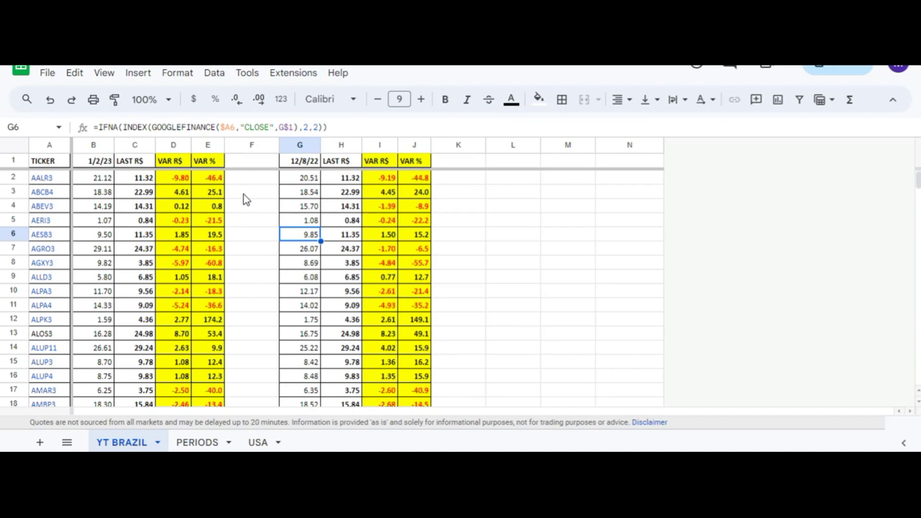
key("Right")
key("Right")
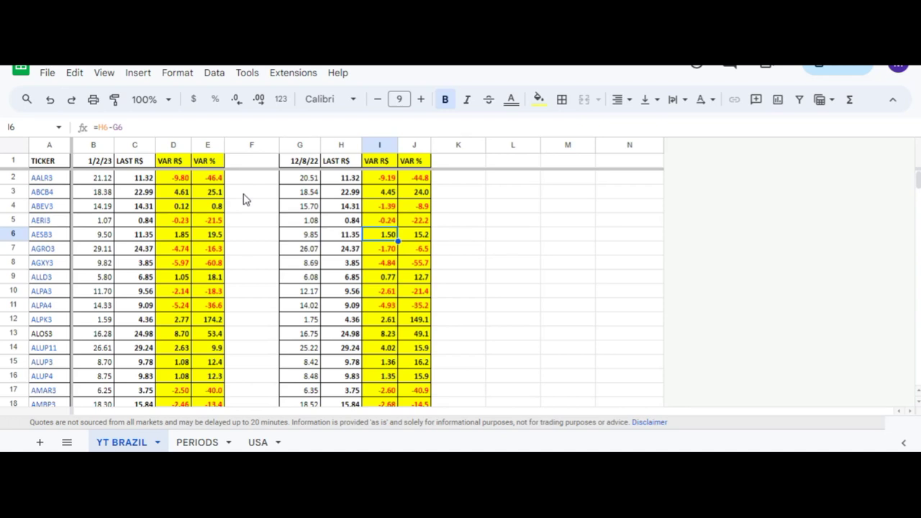
key("Right")
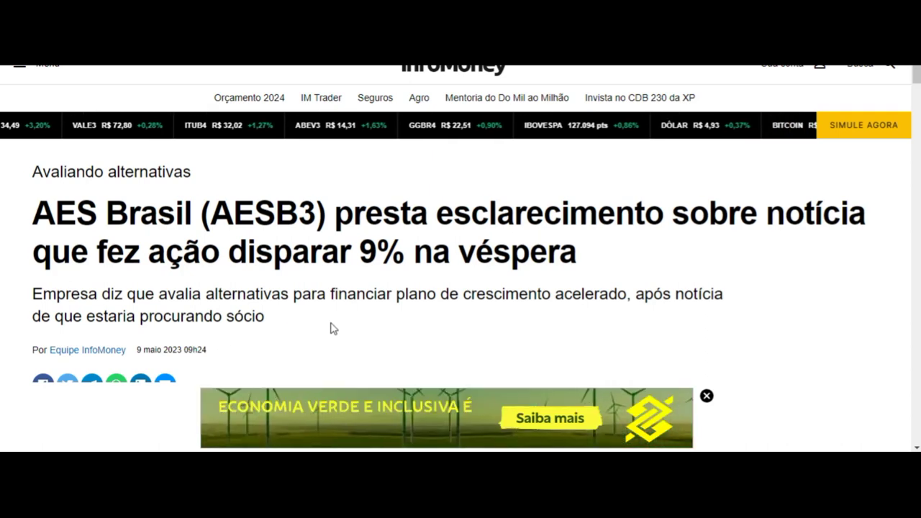
Read the InfoMoney article on AES Brasil's clarification about the news that moved AESB3 shares.
scroll(333, 328, "down", 4)
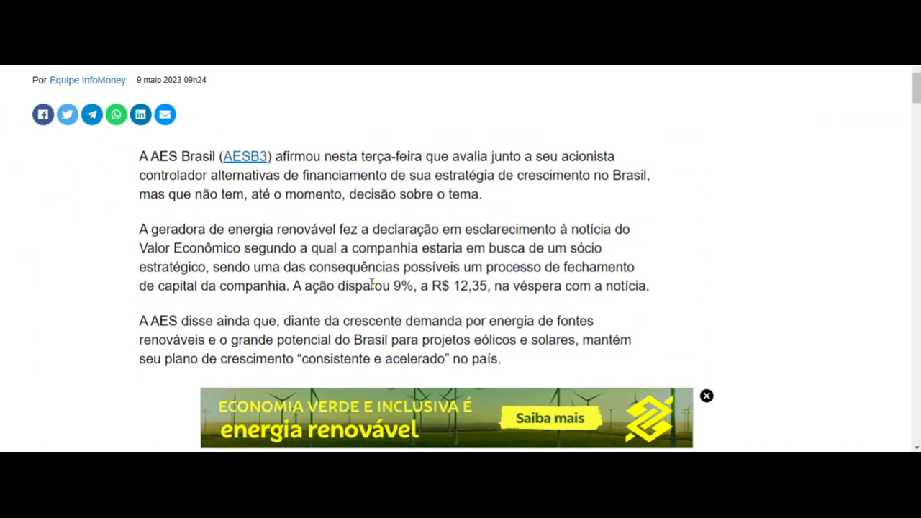
scroll(371, 302, "down", 1)
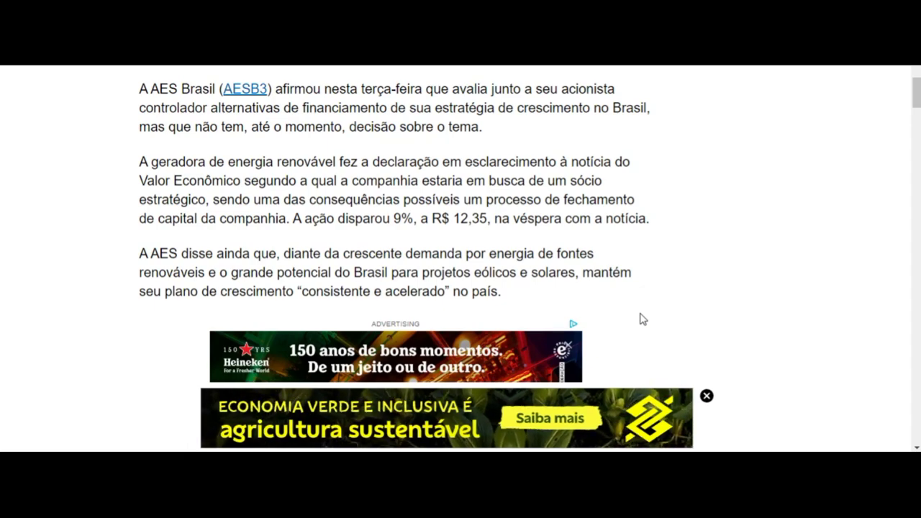
scroll(640, 309, "down", 4)
scroll(636, 297, "down", 3)
scroll(634, 295, "up", 10)
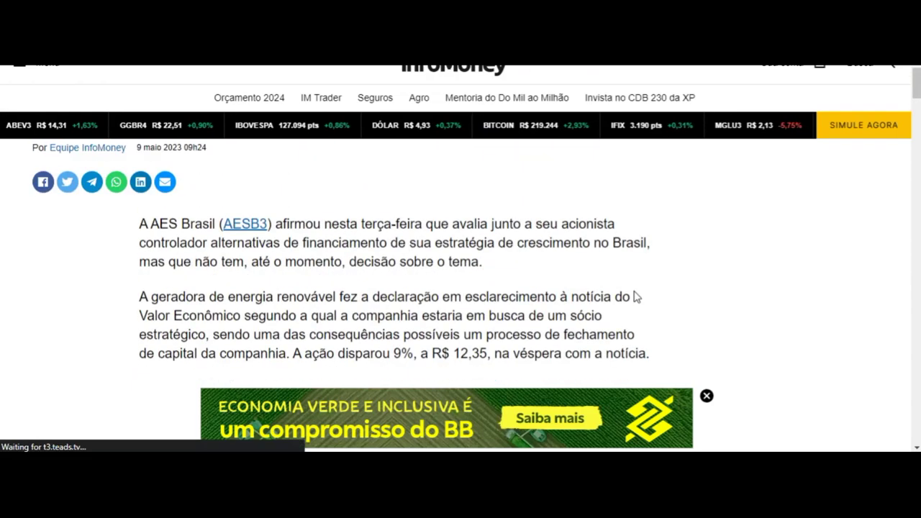
scroll(635, 296, "down", 1)
scroll(636, 297, "up", 3)
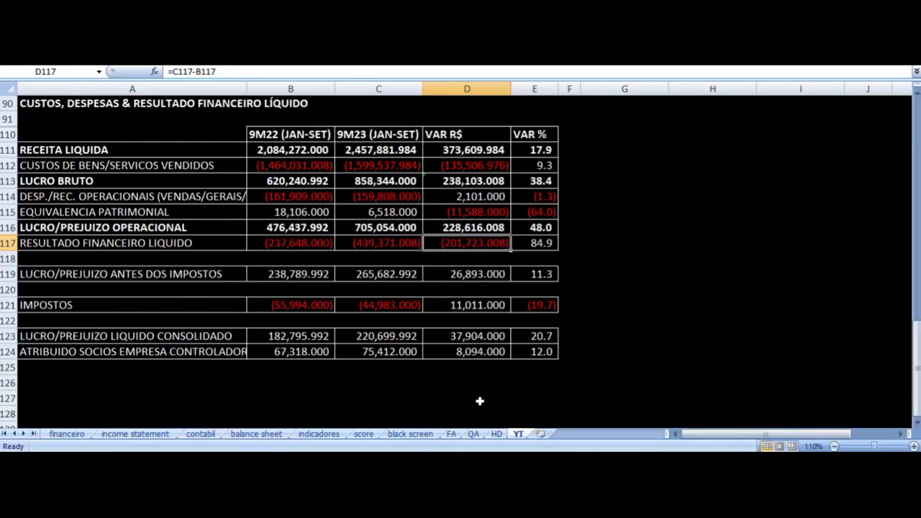
Open the HD sheet in the Excel workbook and compare RECEITA LIQUIDA for 31/03/2023 with 31/12/2022.
left_click(496, 433)
left_click(677, 117)
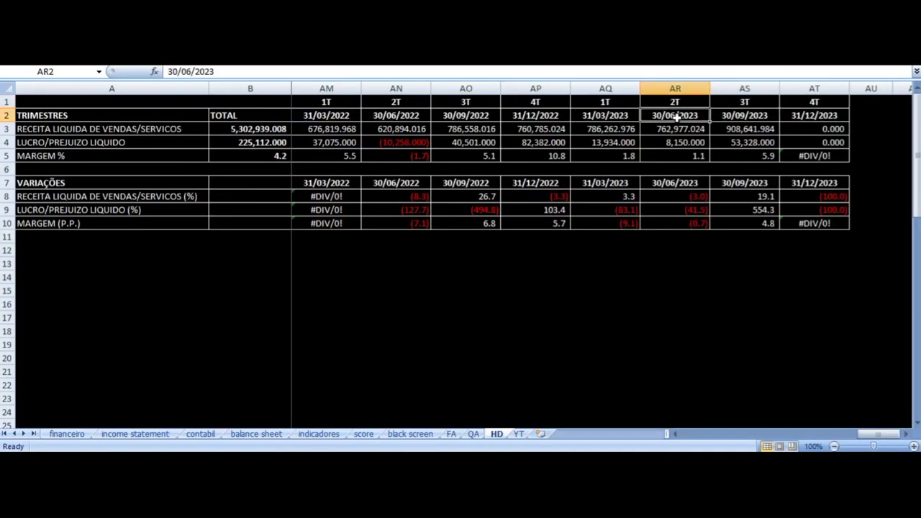
key("Left")
key("Up")
key("Down")
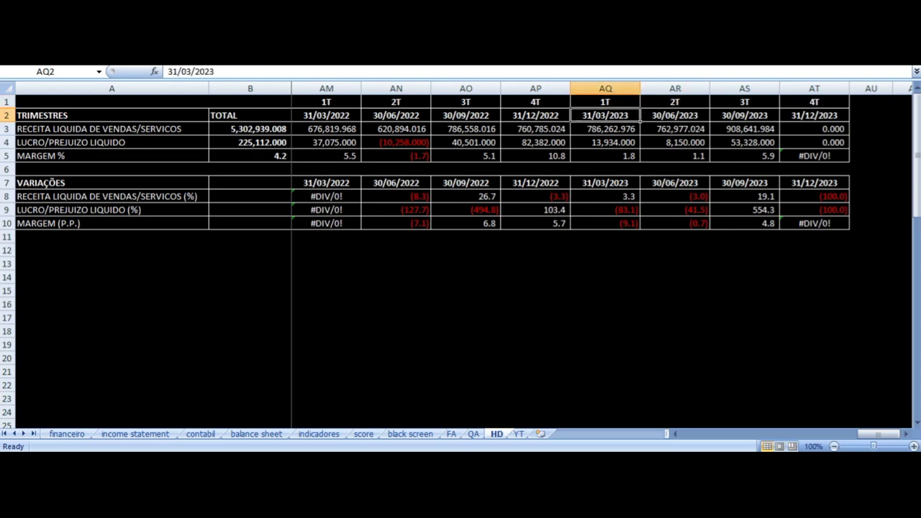
key("Down")
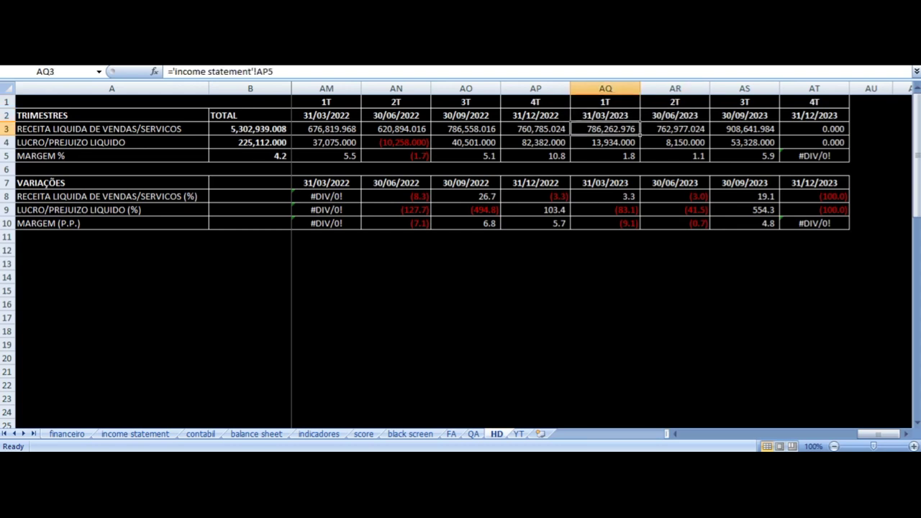
key("Left")
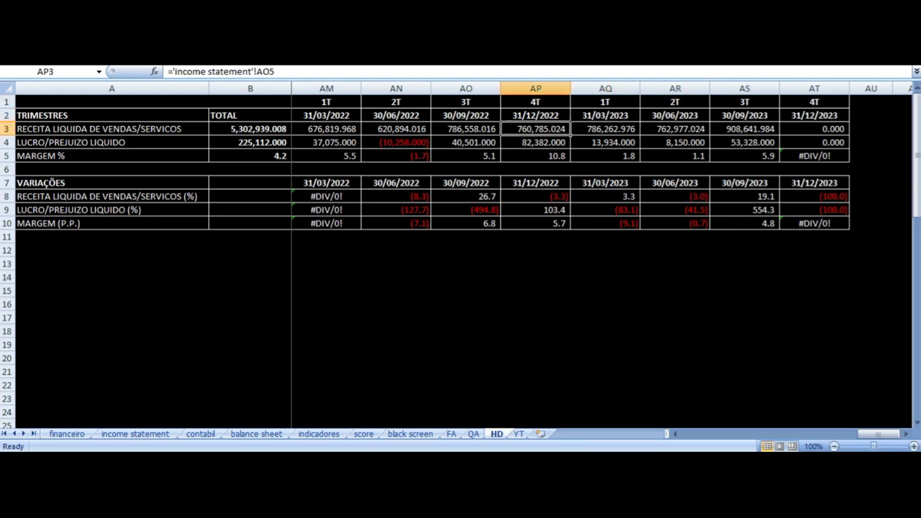
Review the 31/03/2023 quarter's LUCRO/PREJUIZO LIQUIDO, margin and variations against the previous quarter.
key("Right")
key("Down")
key("Left")
key("Right")
key("Down")
key("Down")
key("Down")
key("Down")
key("Up")
key("Up")
key("Up")
key("Up")
key("Up")
key("Up")
key("Up")
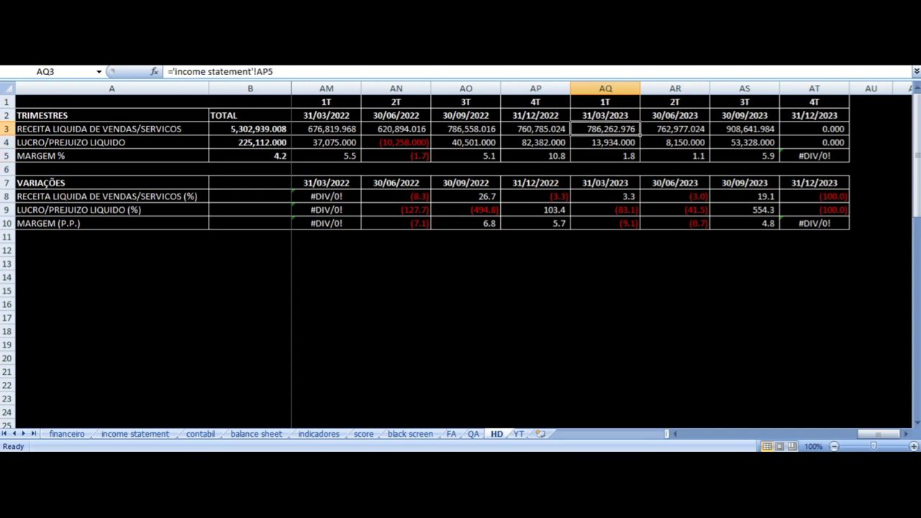
Review the 30/06/2023 quarter's revenue and profit together with their variations against the previous quarter.
key("Right")
key("Down")
key("Down")
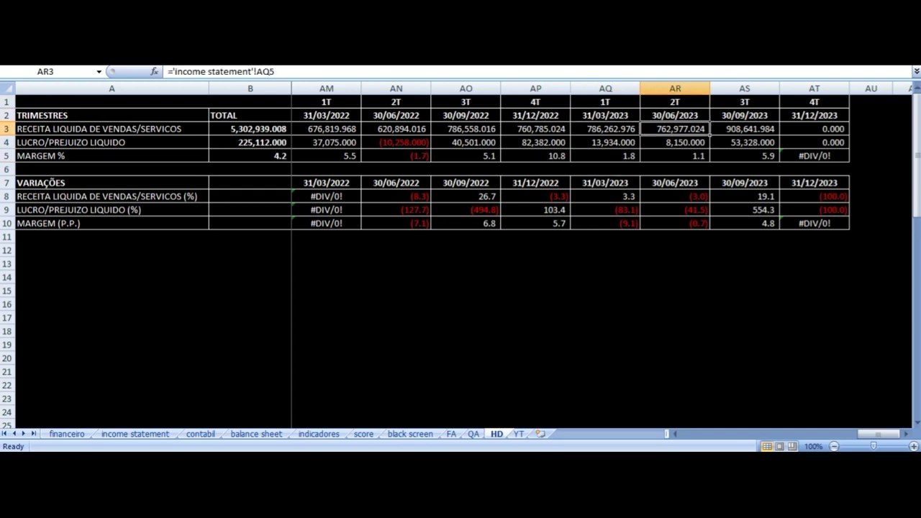
key("Left")
key("Right")
key("Down")
key("Down")
key("Down")
key("Down")
key("Down")
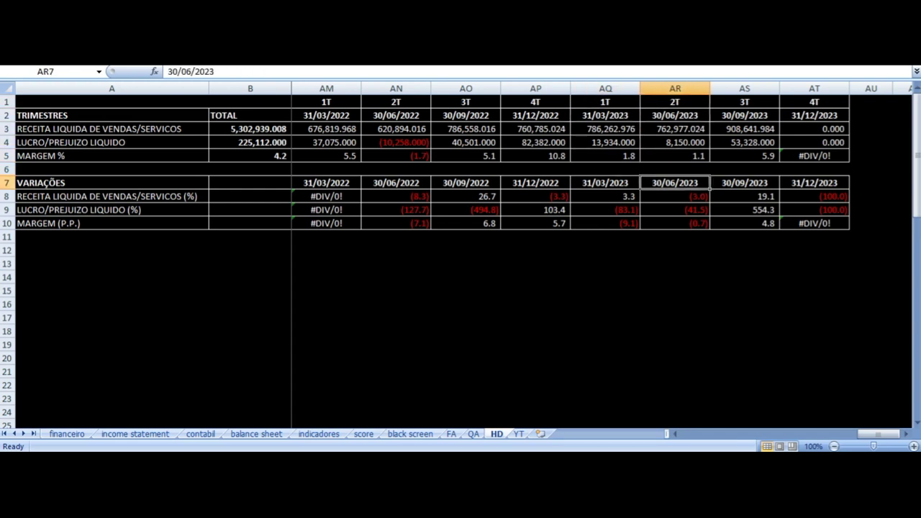
key("Down")
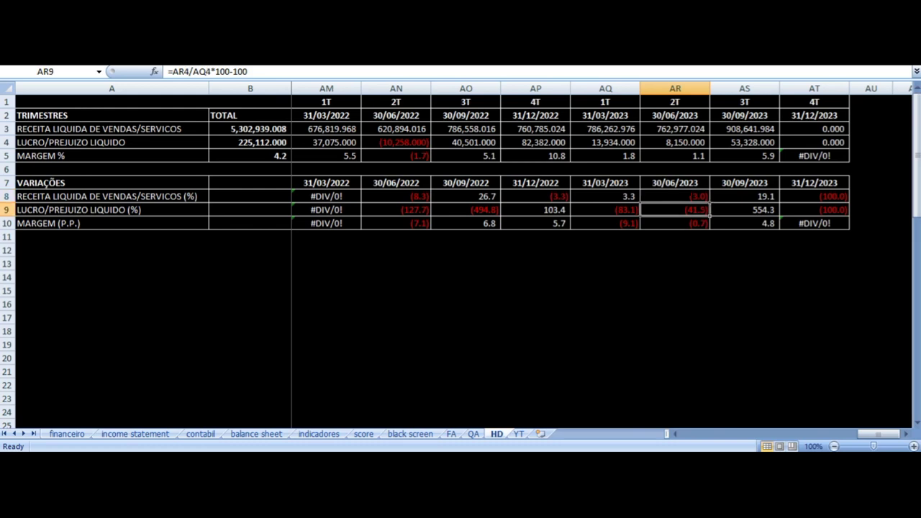
Examine the 30/09/2023 quarter's net revenue, net profit and MARGEM %.
key("Up")
key("Up")
key("Up")
key("Up")
key("Up")
key("Up")
key("Right")
key("Up")
key("Up")
key("Down")
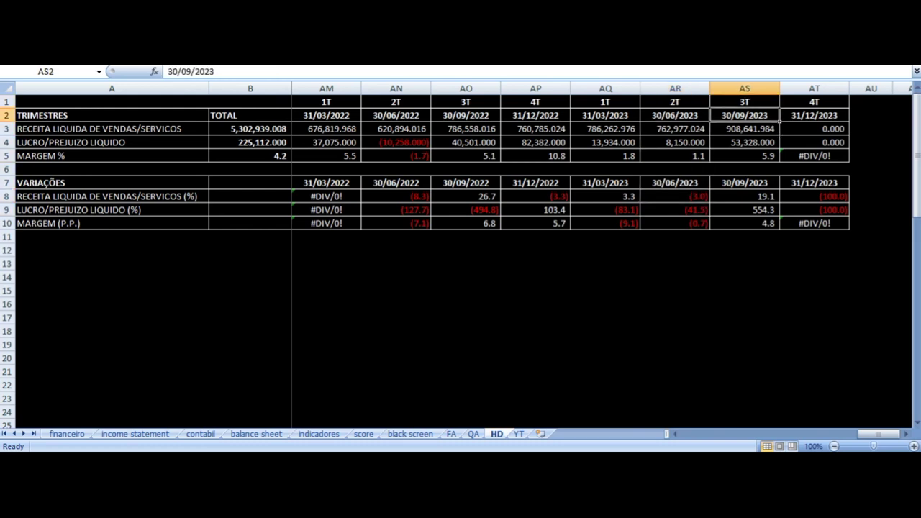
key("Down")
key("Down")
key("Down")
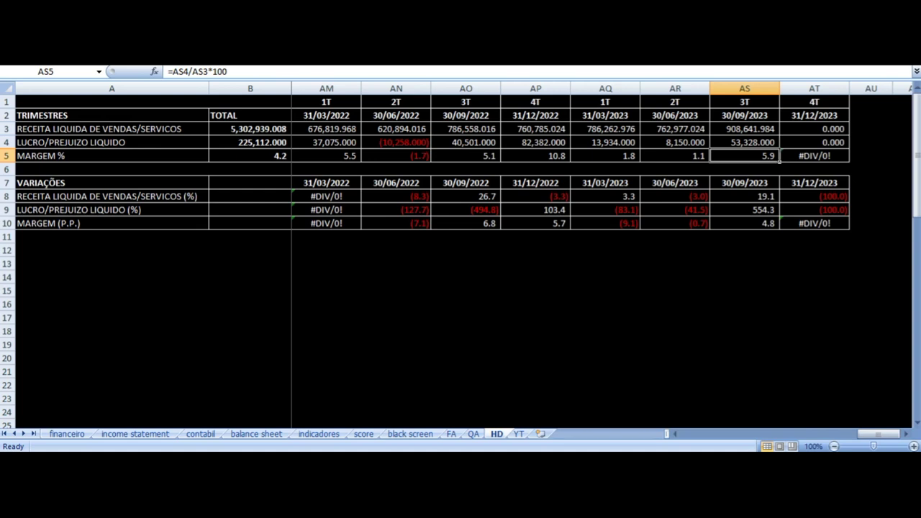
Trace MARGEM % back through the earlier quarters to the 3T column of 30/09/2022.
key("Left")
key("Left")
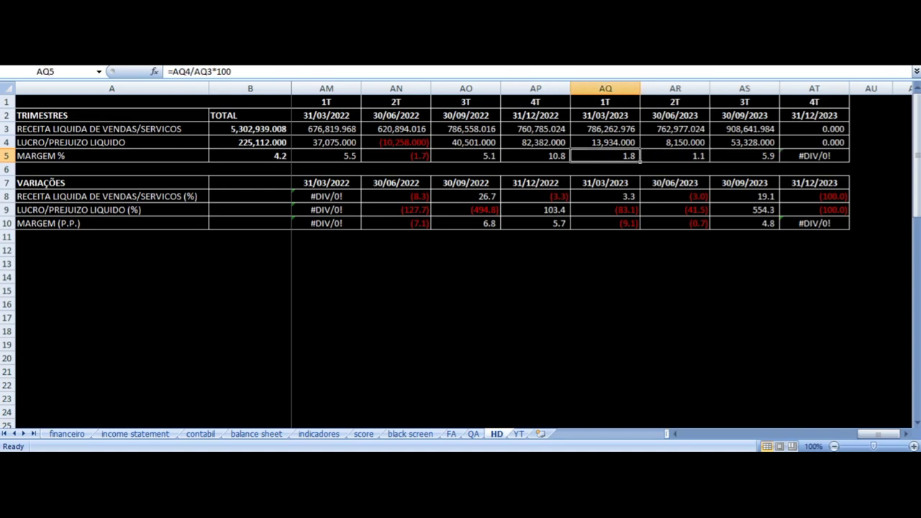
key("Left")
key("Left")
key("Up")
key("Up")
key("Up")
key("Up")
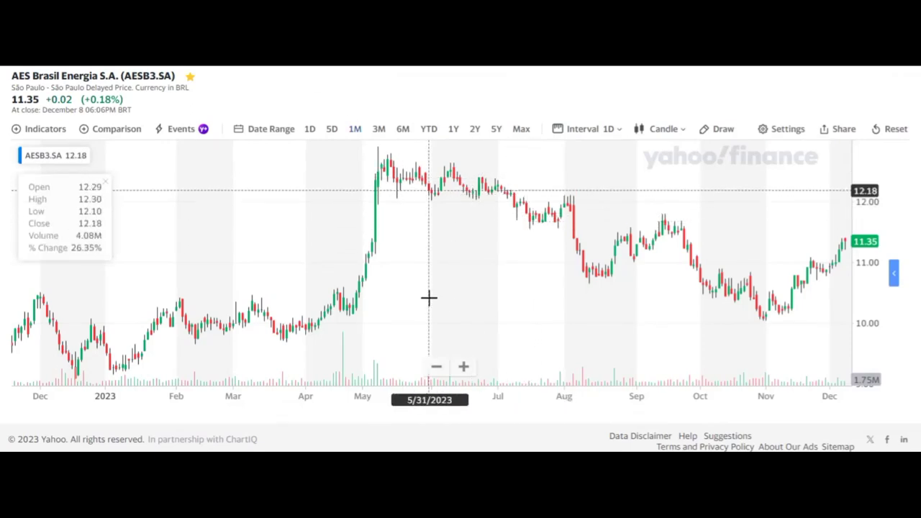
Examine AESB3.SA's price history on the Yahoo Finance candle chart, from its 2021 start through 2023.
scroll(429, 298, "down", 10)
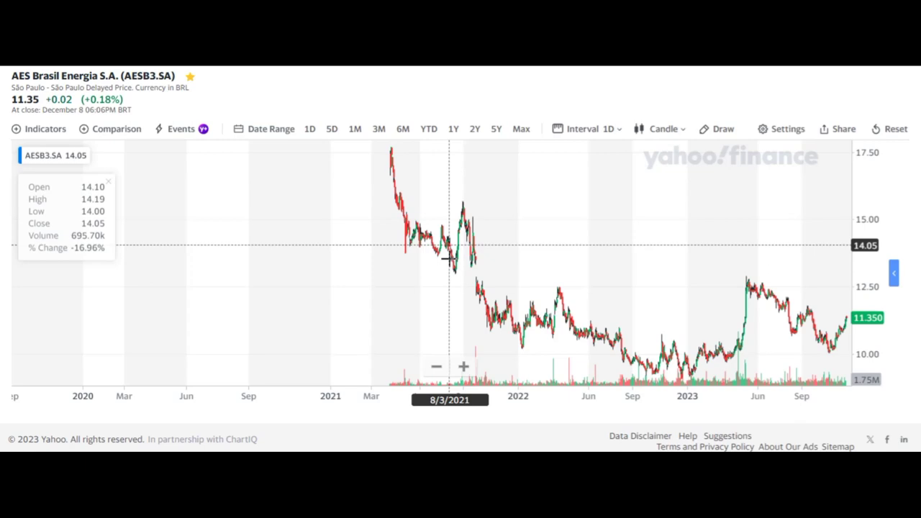
scroll(449, 258, "up", 4)
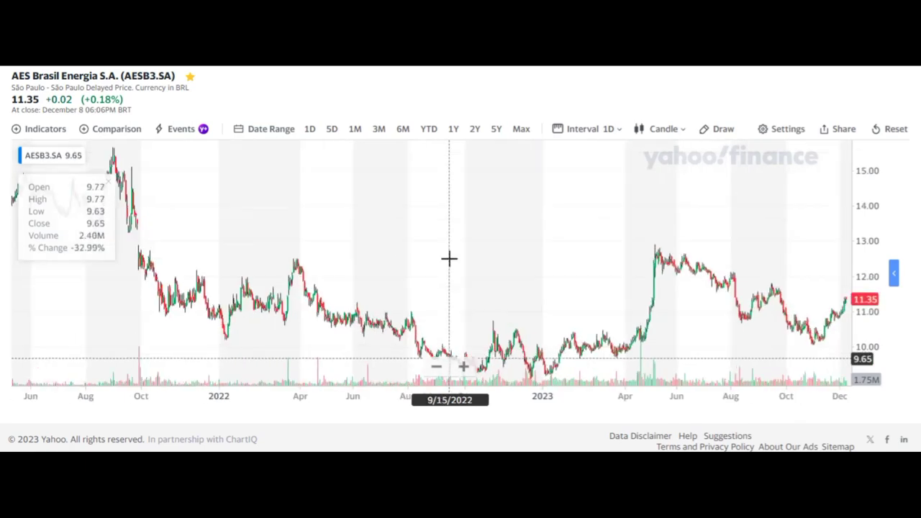
scroll(449, 258, "down", 3)
scroll(449, 258, "down", 1)
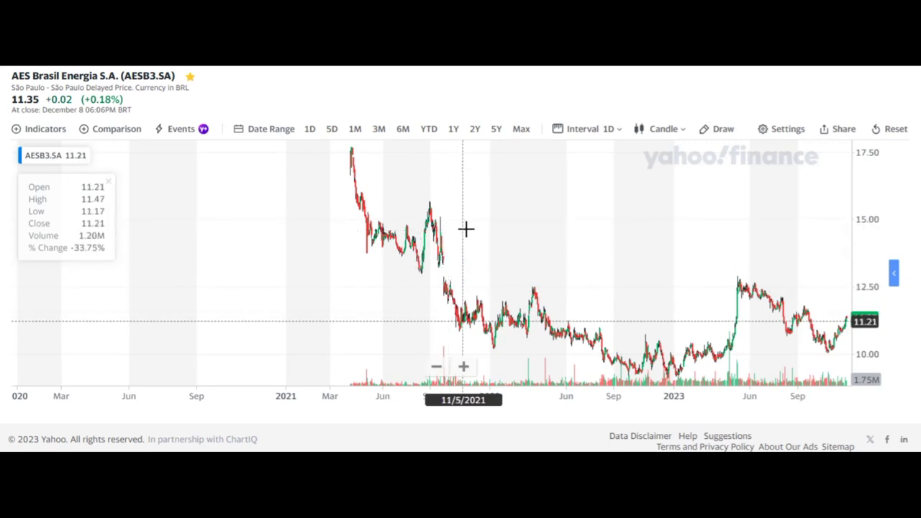
scroll(501, 246, "up", 5)
scroll(501, 247, "up", 1)
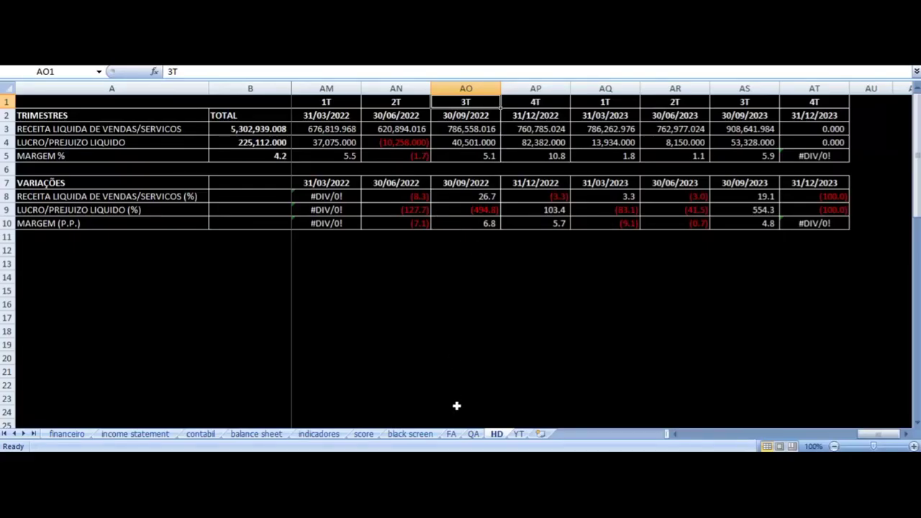
Return to the YT sheet in the Excel workbook and view the quarterly margins and results at its beginning.
left_click(518, 434)
scroll(573, 266, "up", 20)
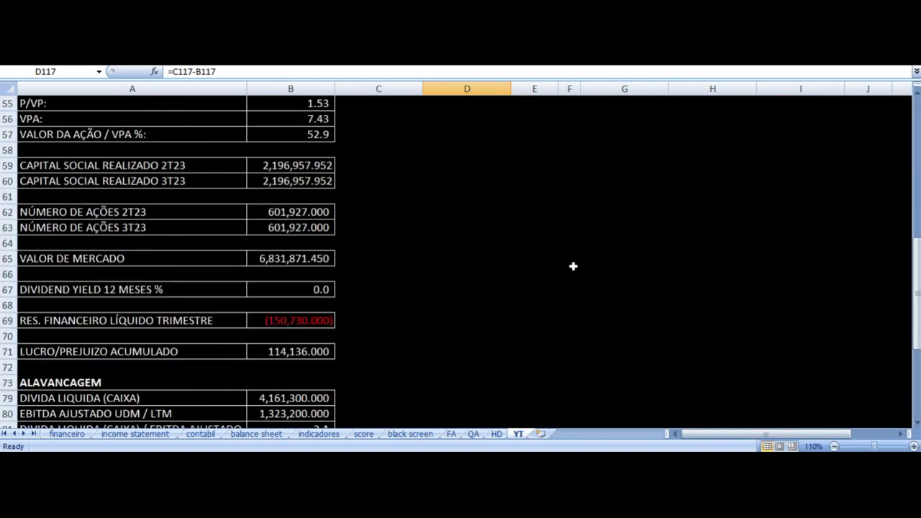
scroll(573, 266, "up", 2)
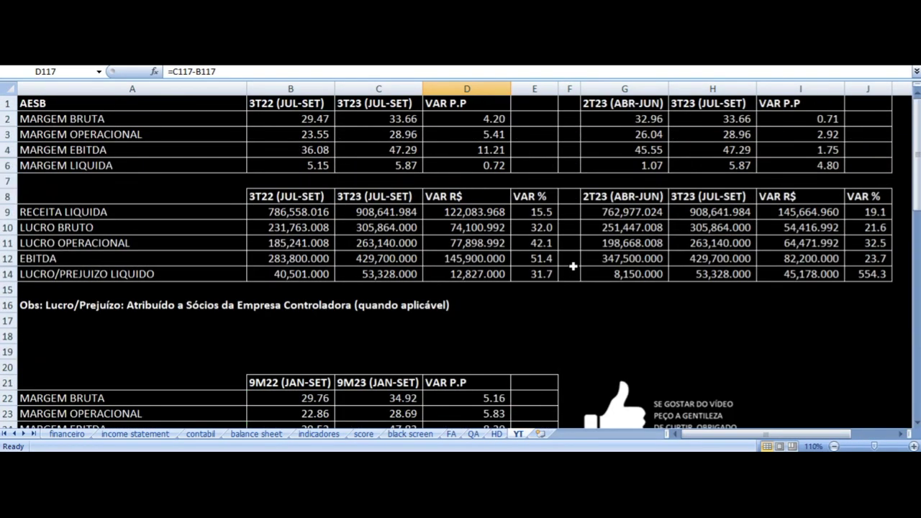